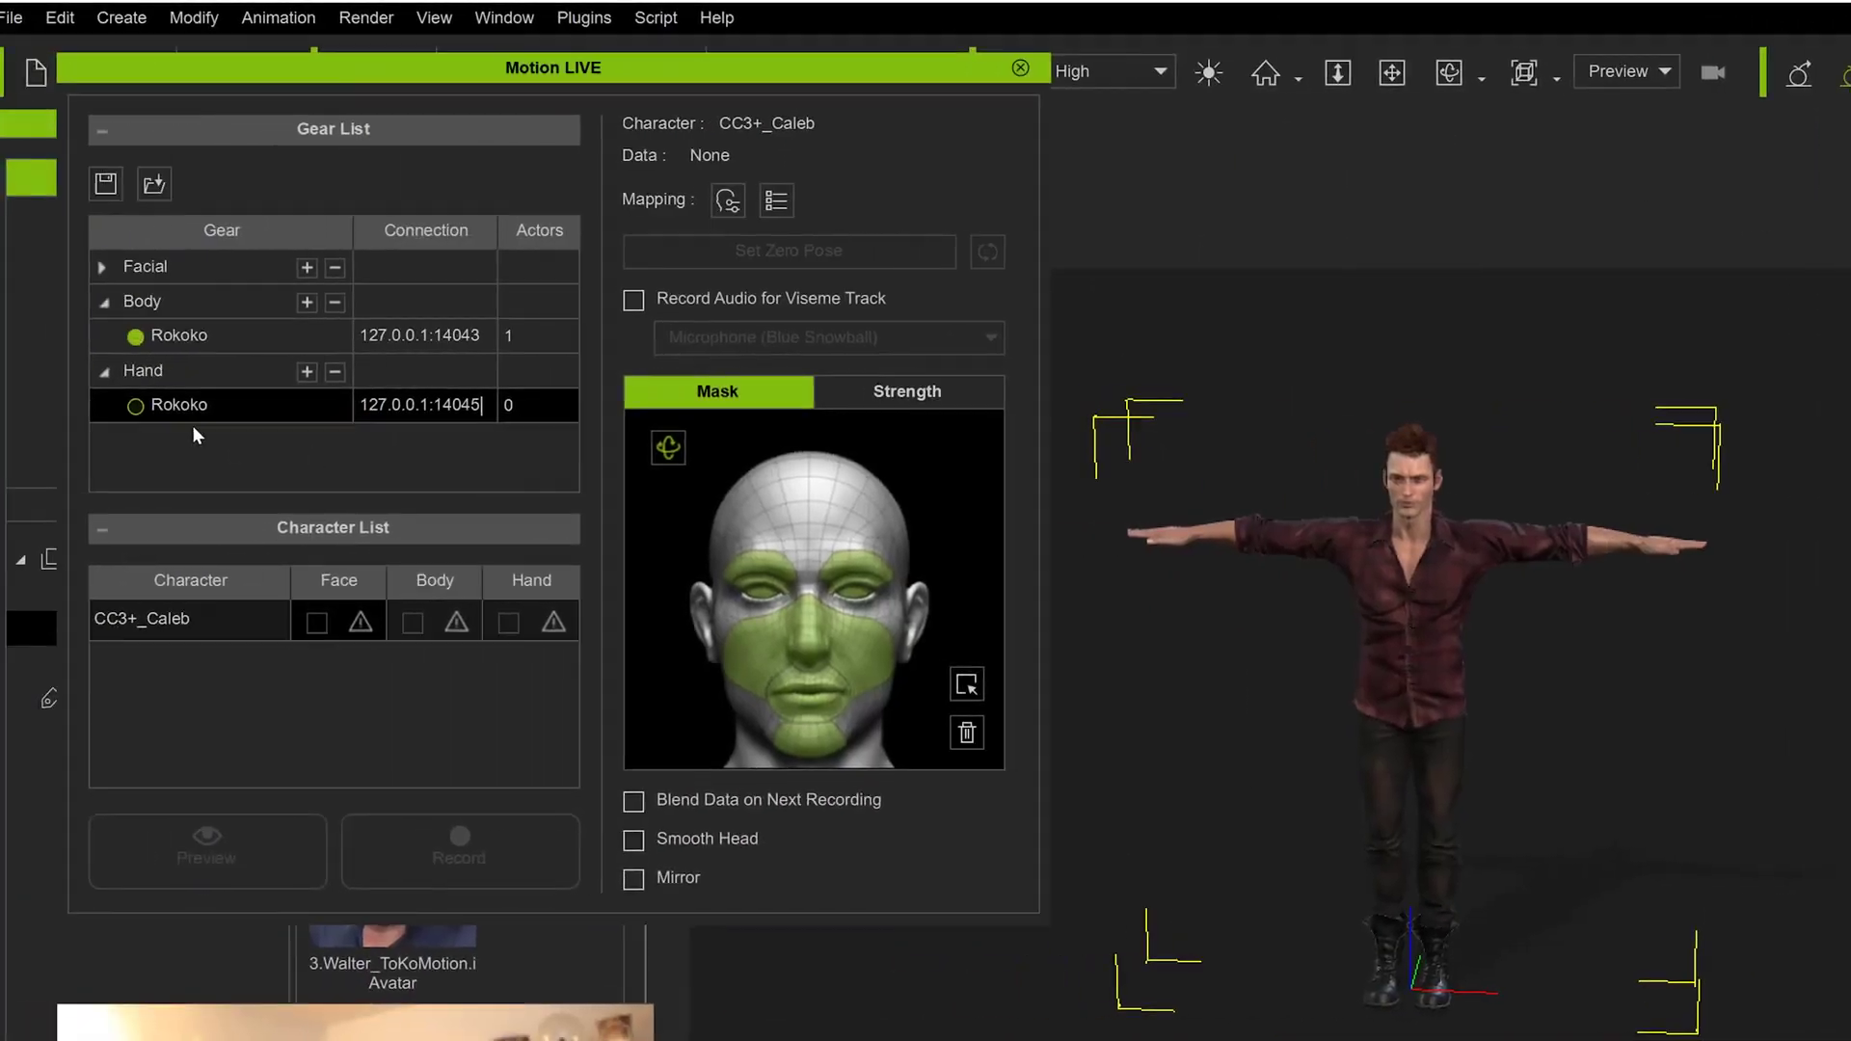
Connect the Rokoko hand gear on 127.0.0.1:14045 in Motion LIVE, alongside the body gear.
click(136, 405)
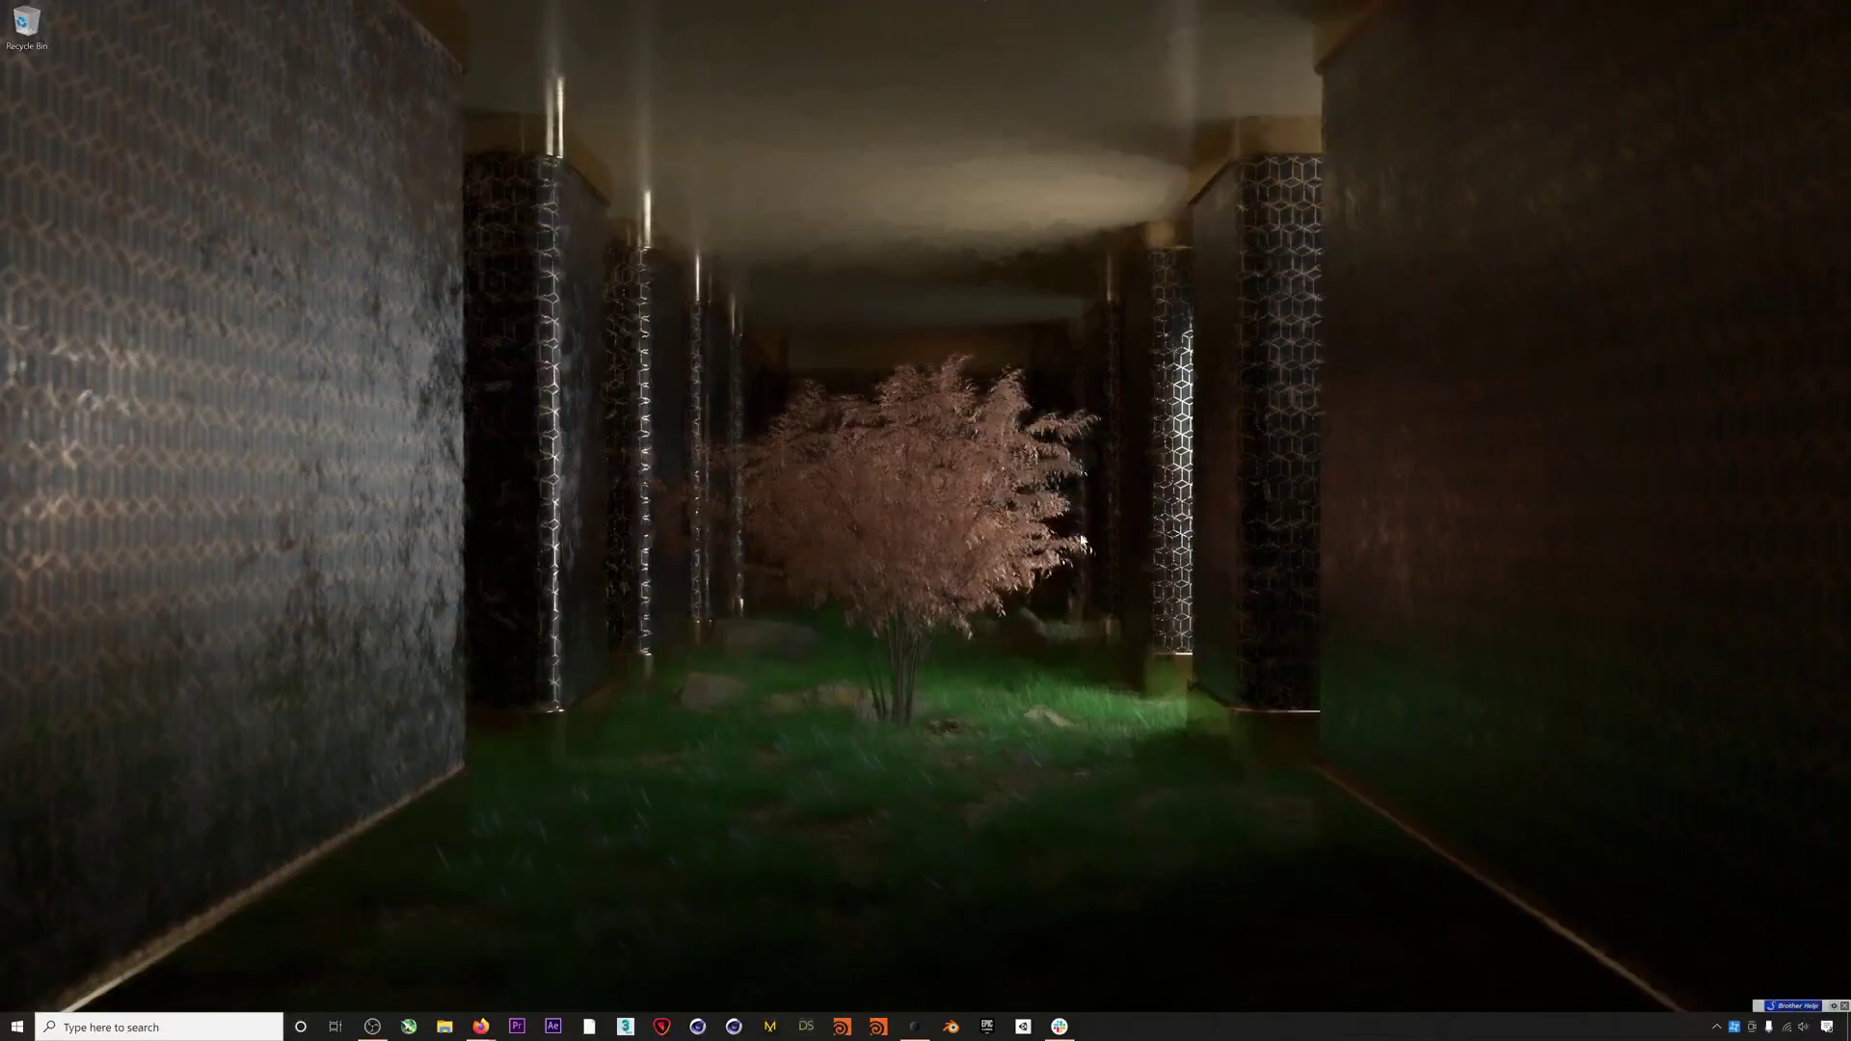
Find and launch Reallusion Hub from the Windows search.
click(241, 1027)
text(bro)
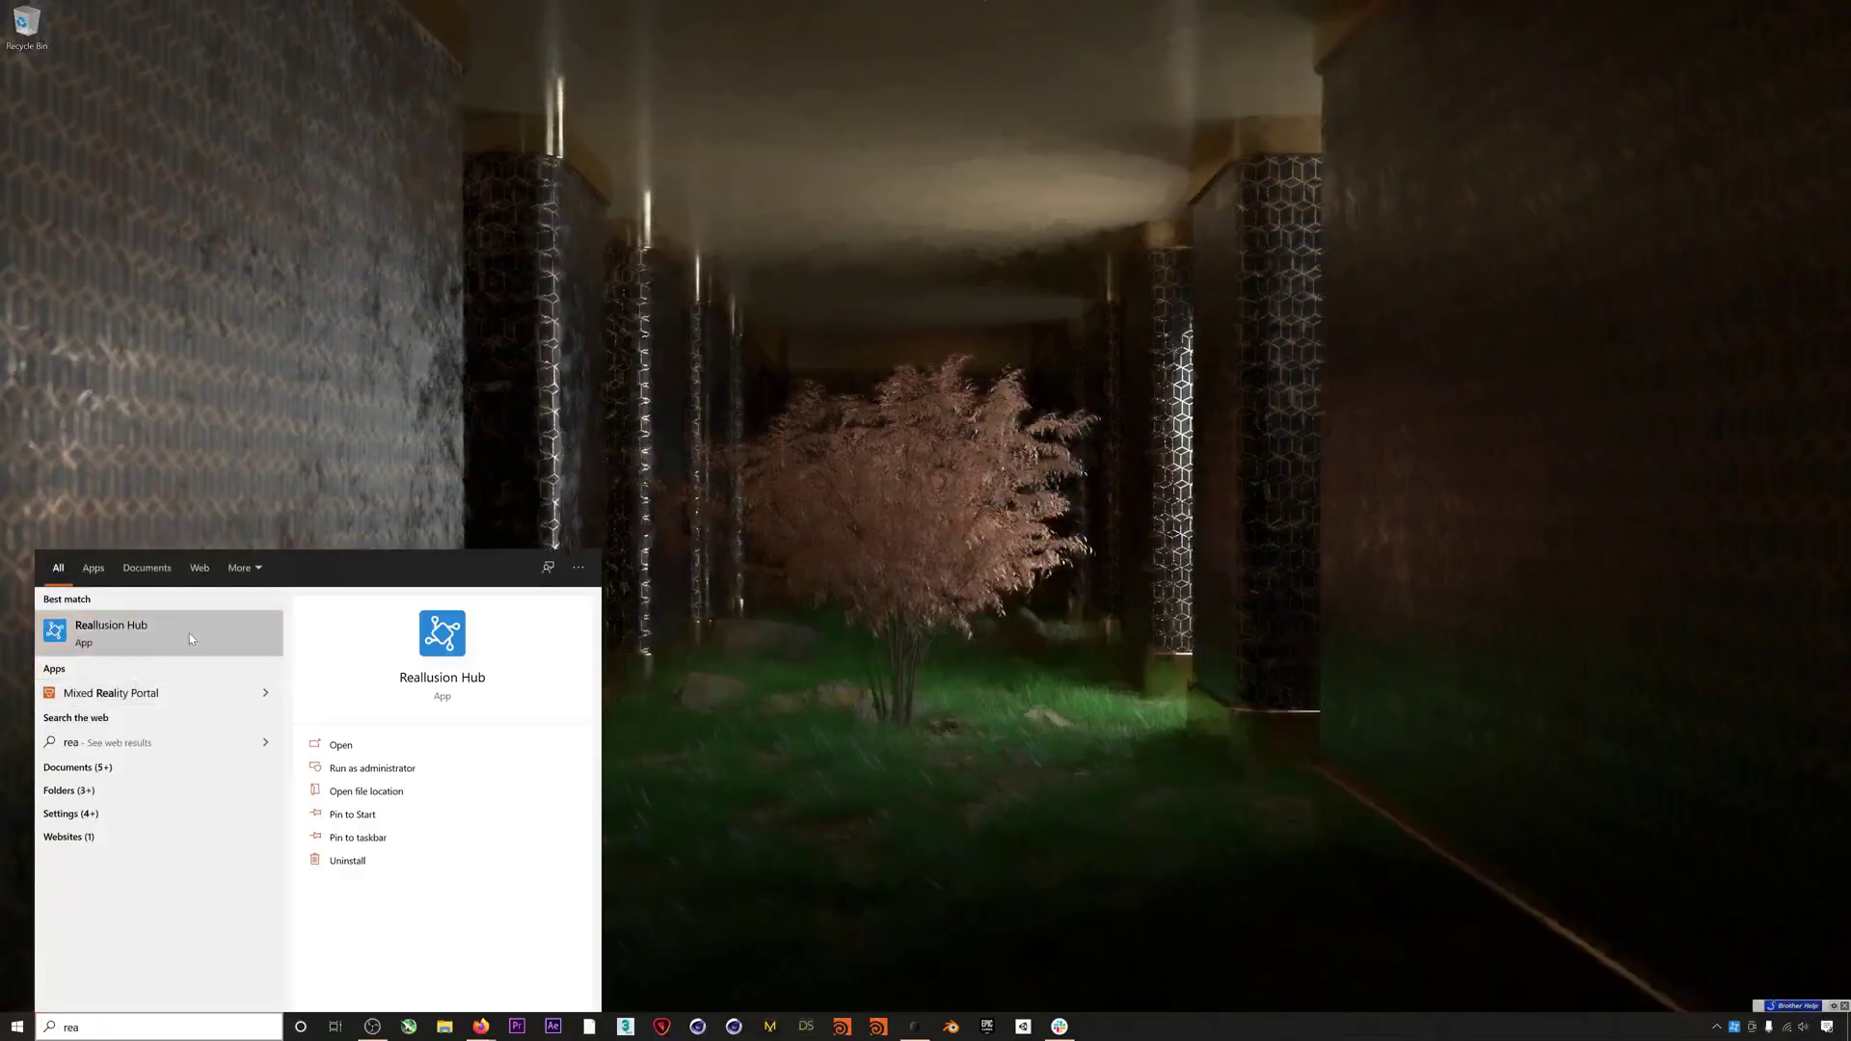
click(189, 633)
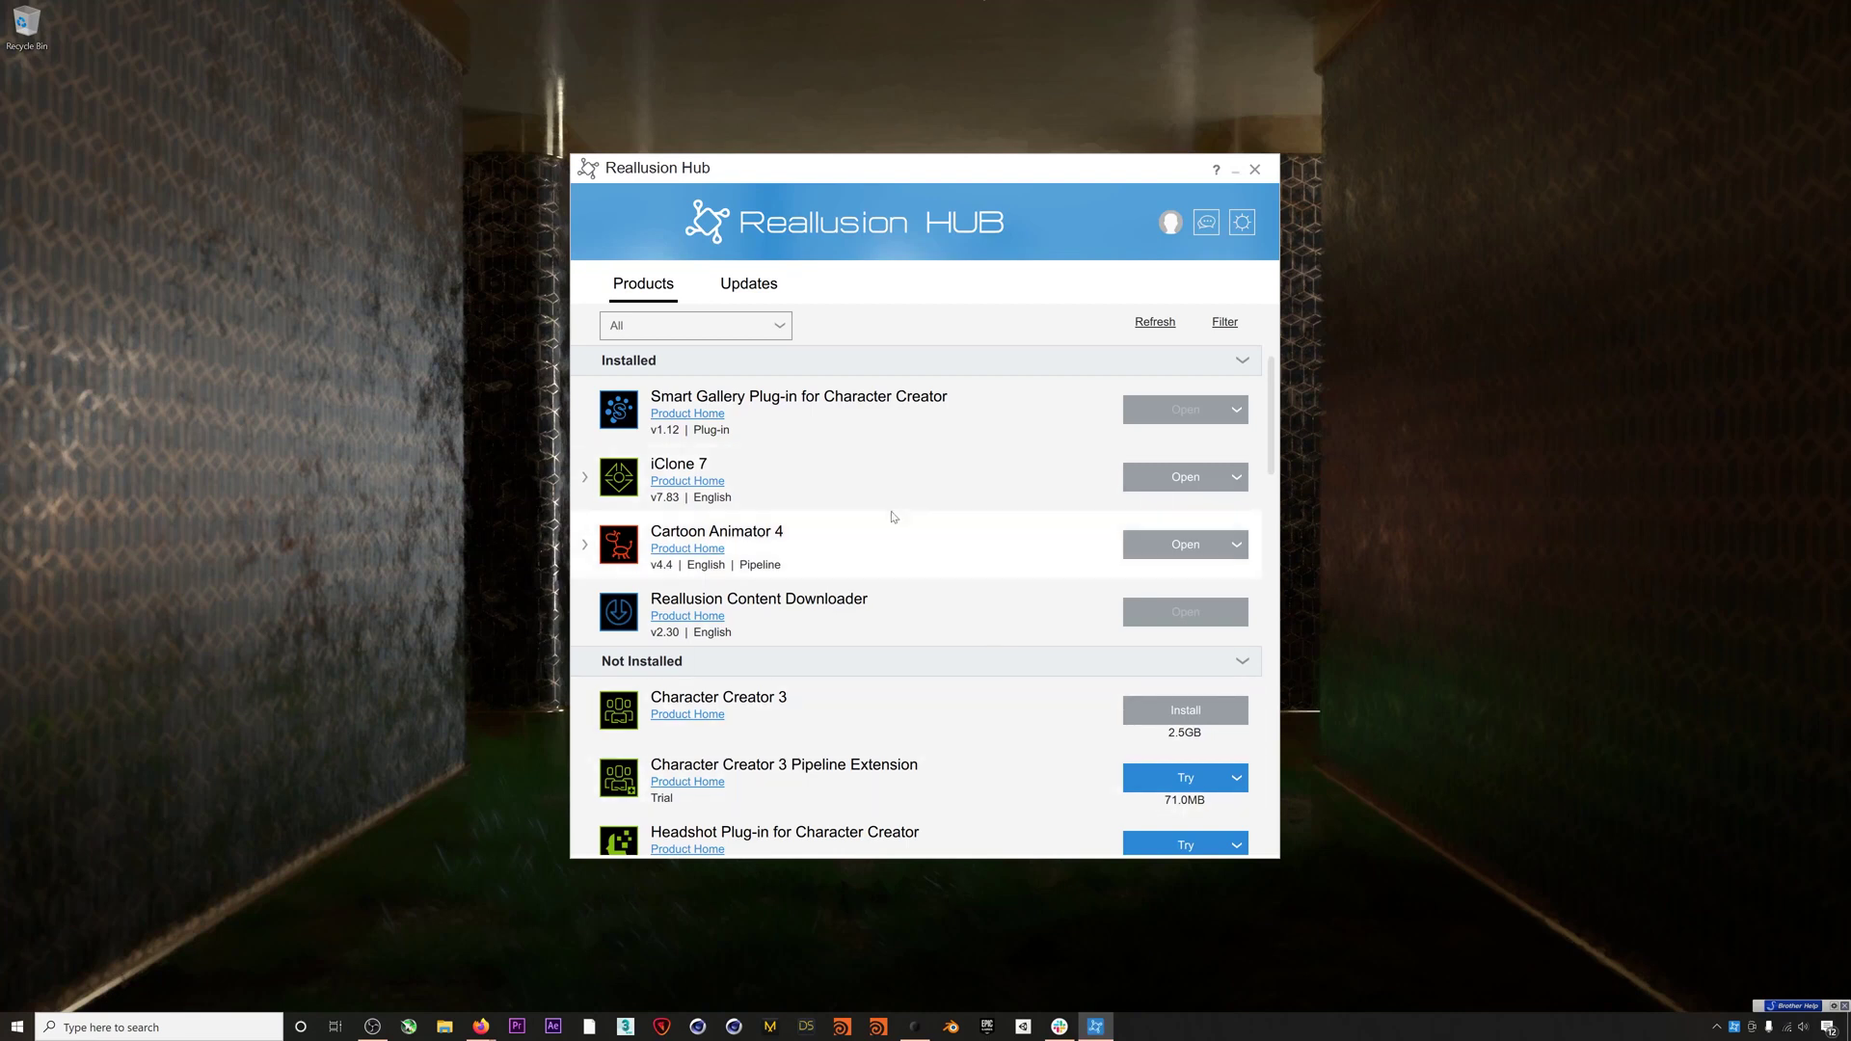
Check iClone 7's Motion LIVE and Rokoko plug-ins in the Hub, then launch iClone 7.
click(585, 477)
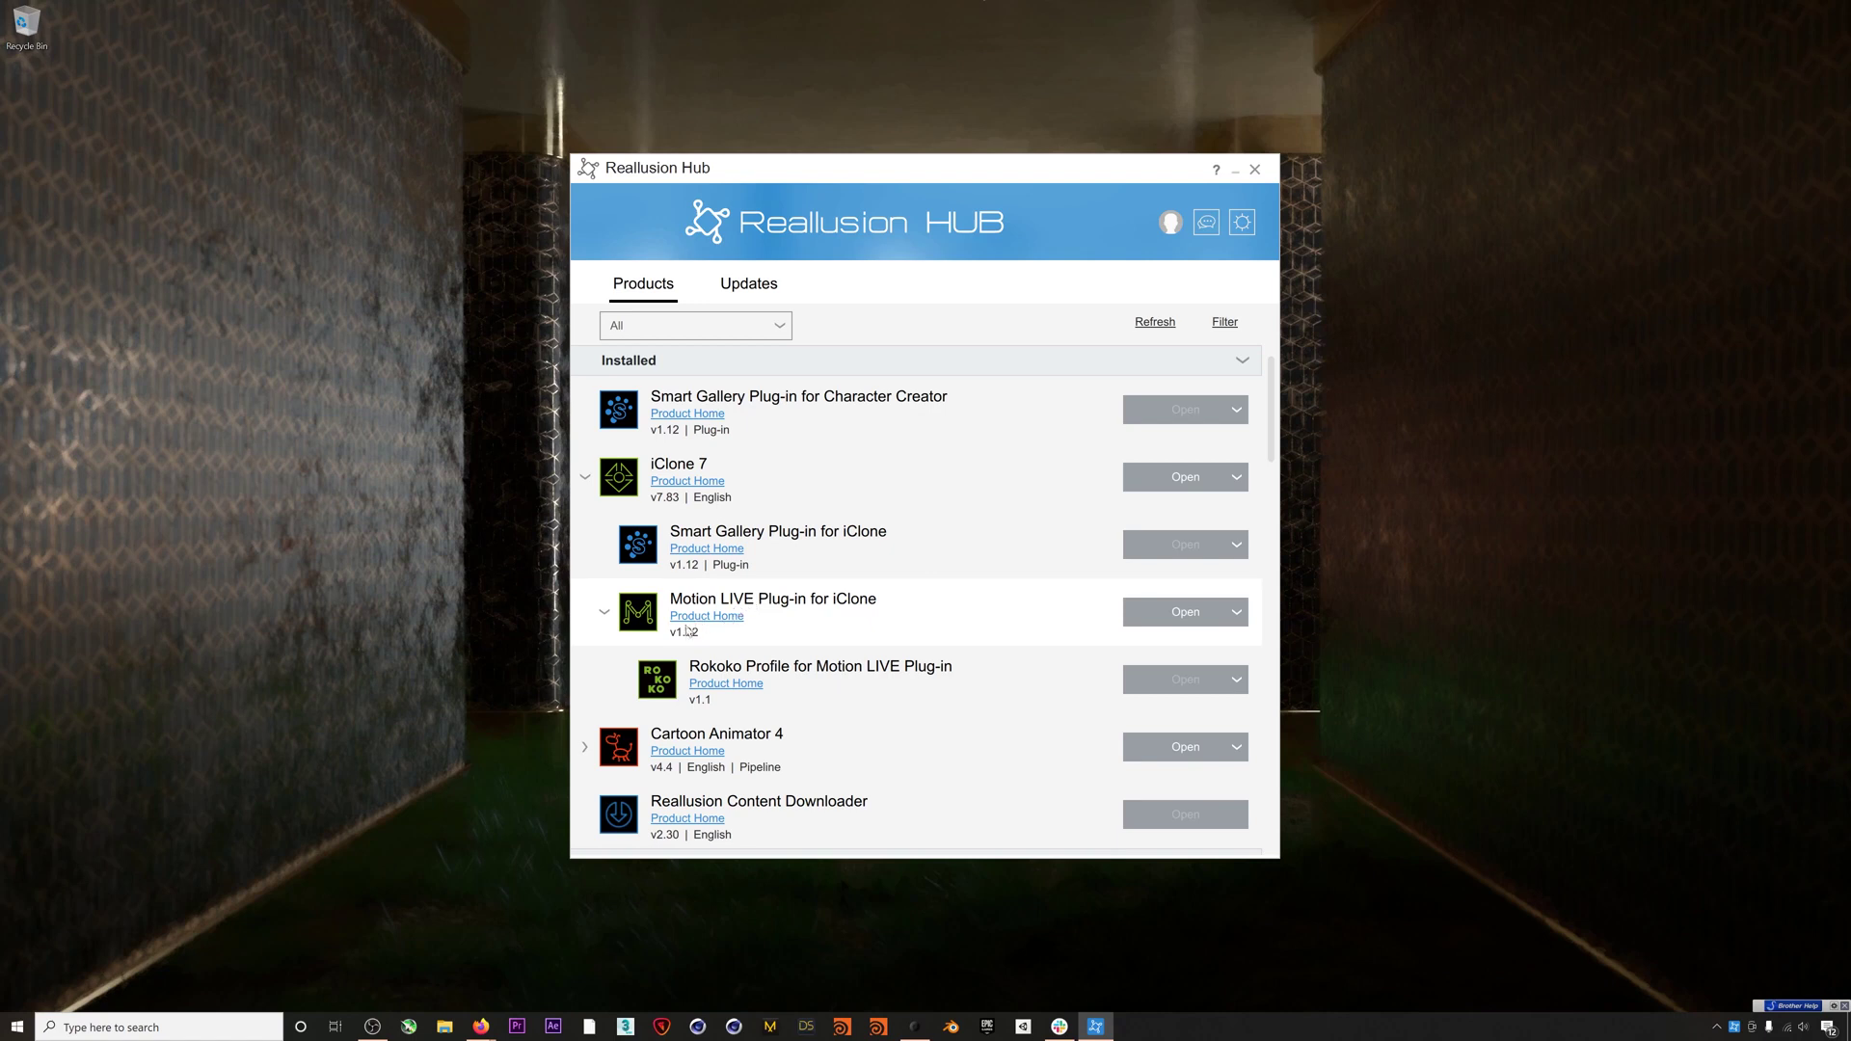
scroll(887, 641, down, 1)
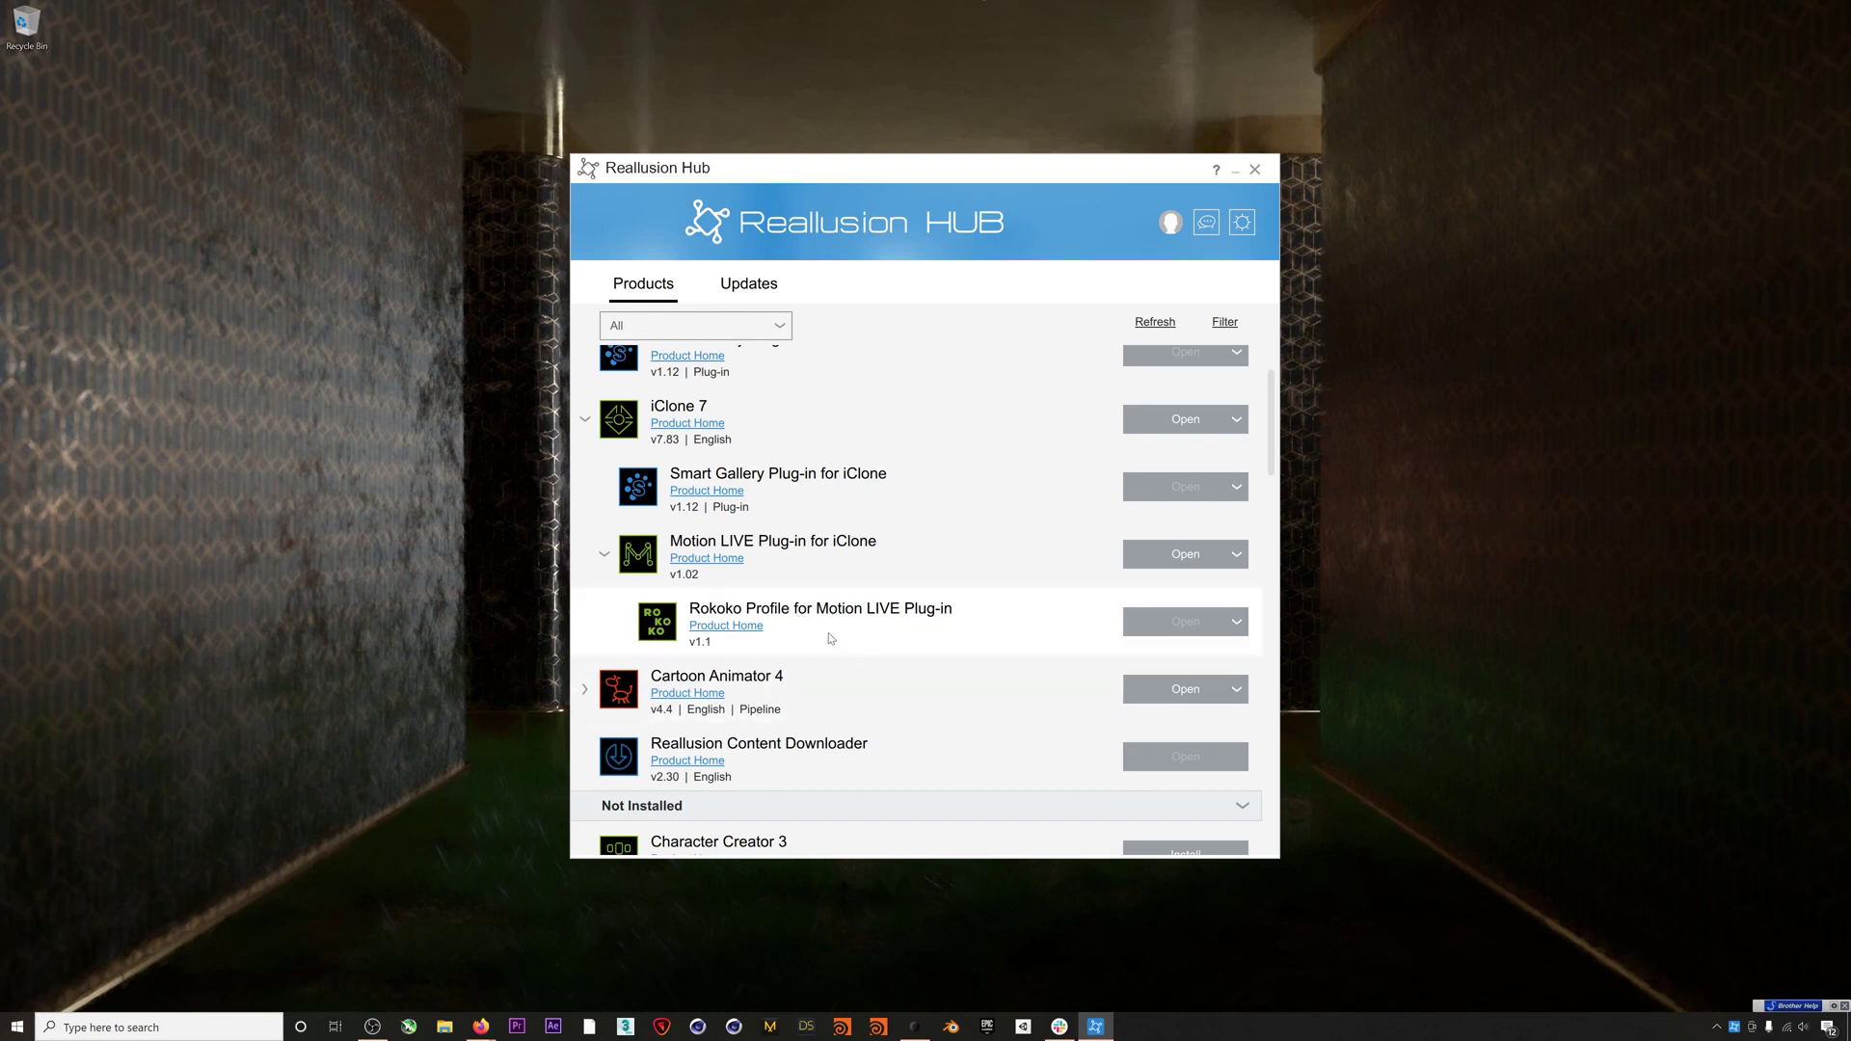
scroll(831, 638, down, 1)
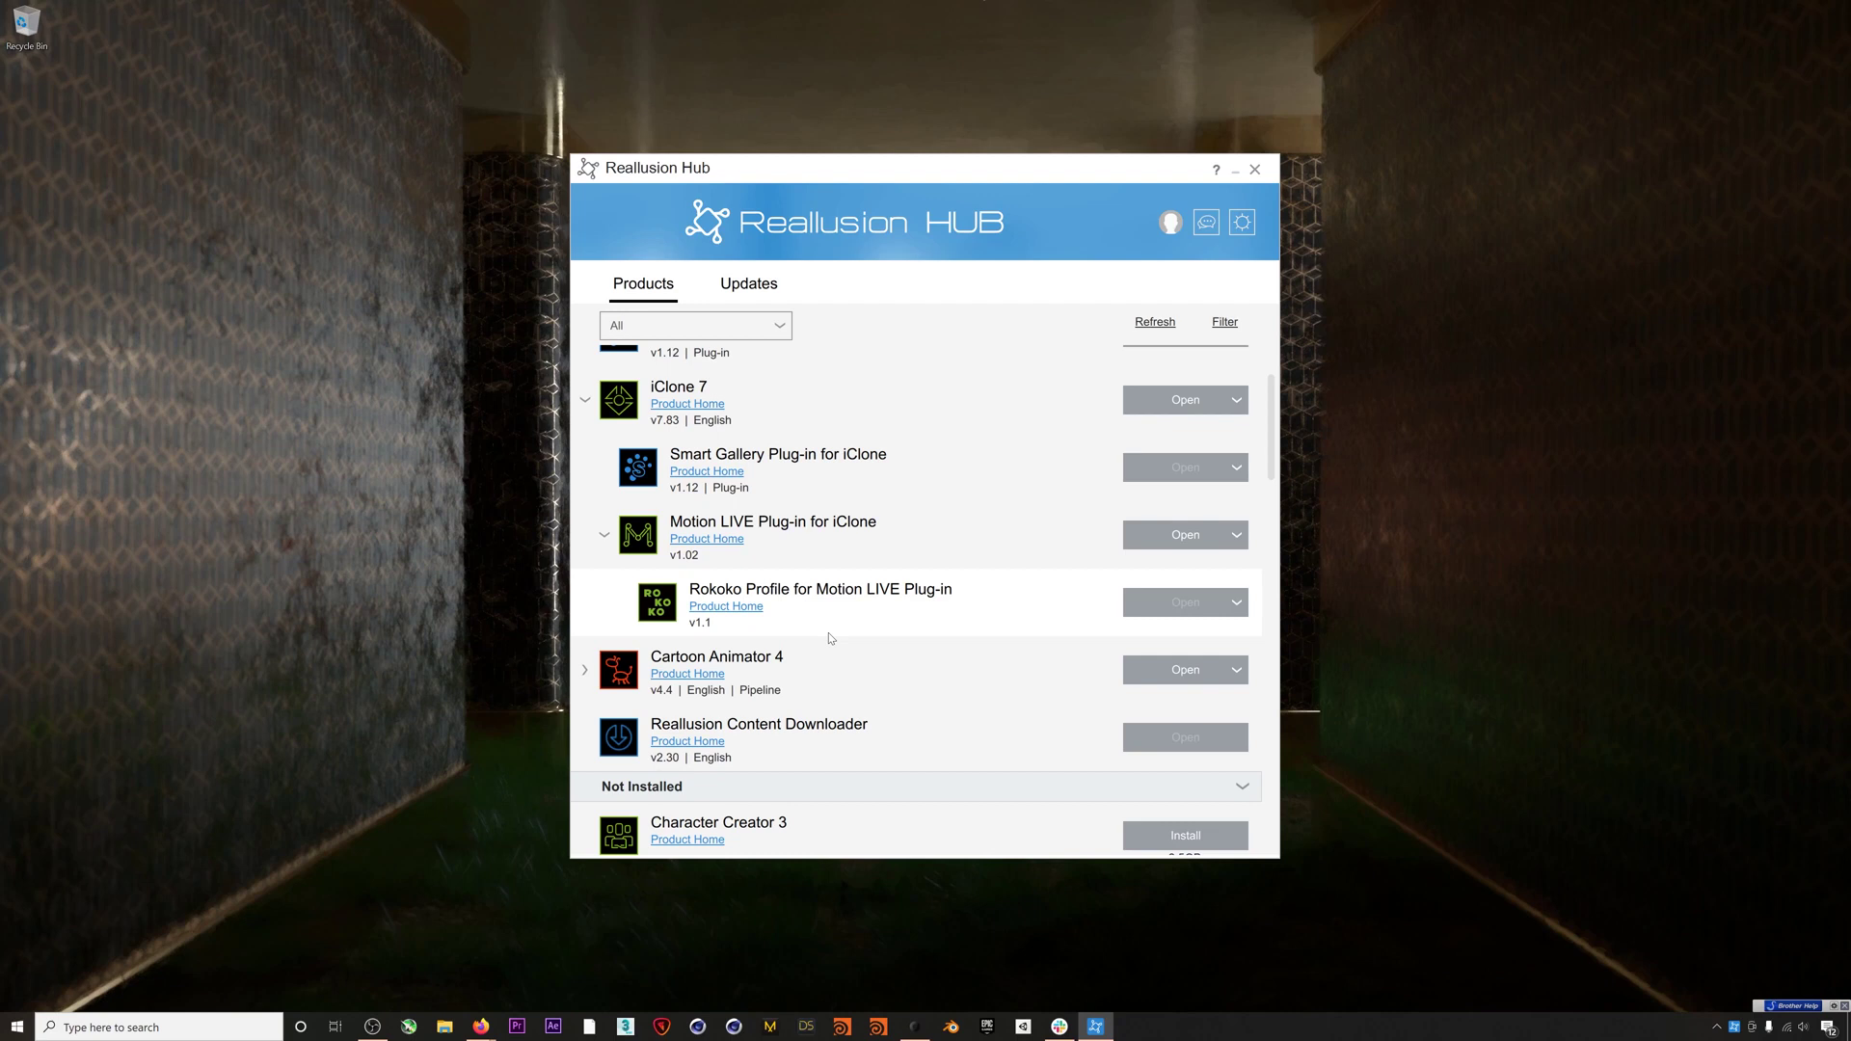
scroll(830, 637, up, 3)
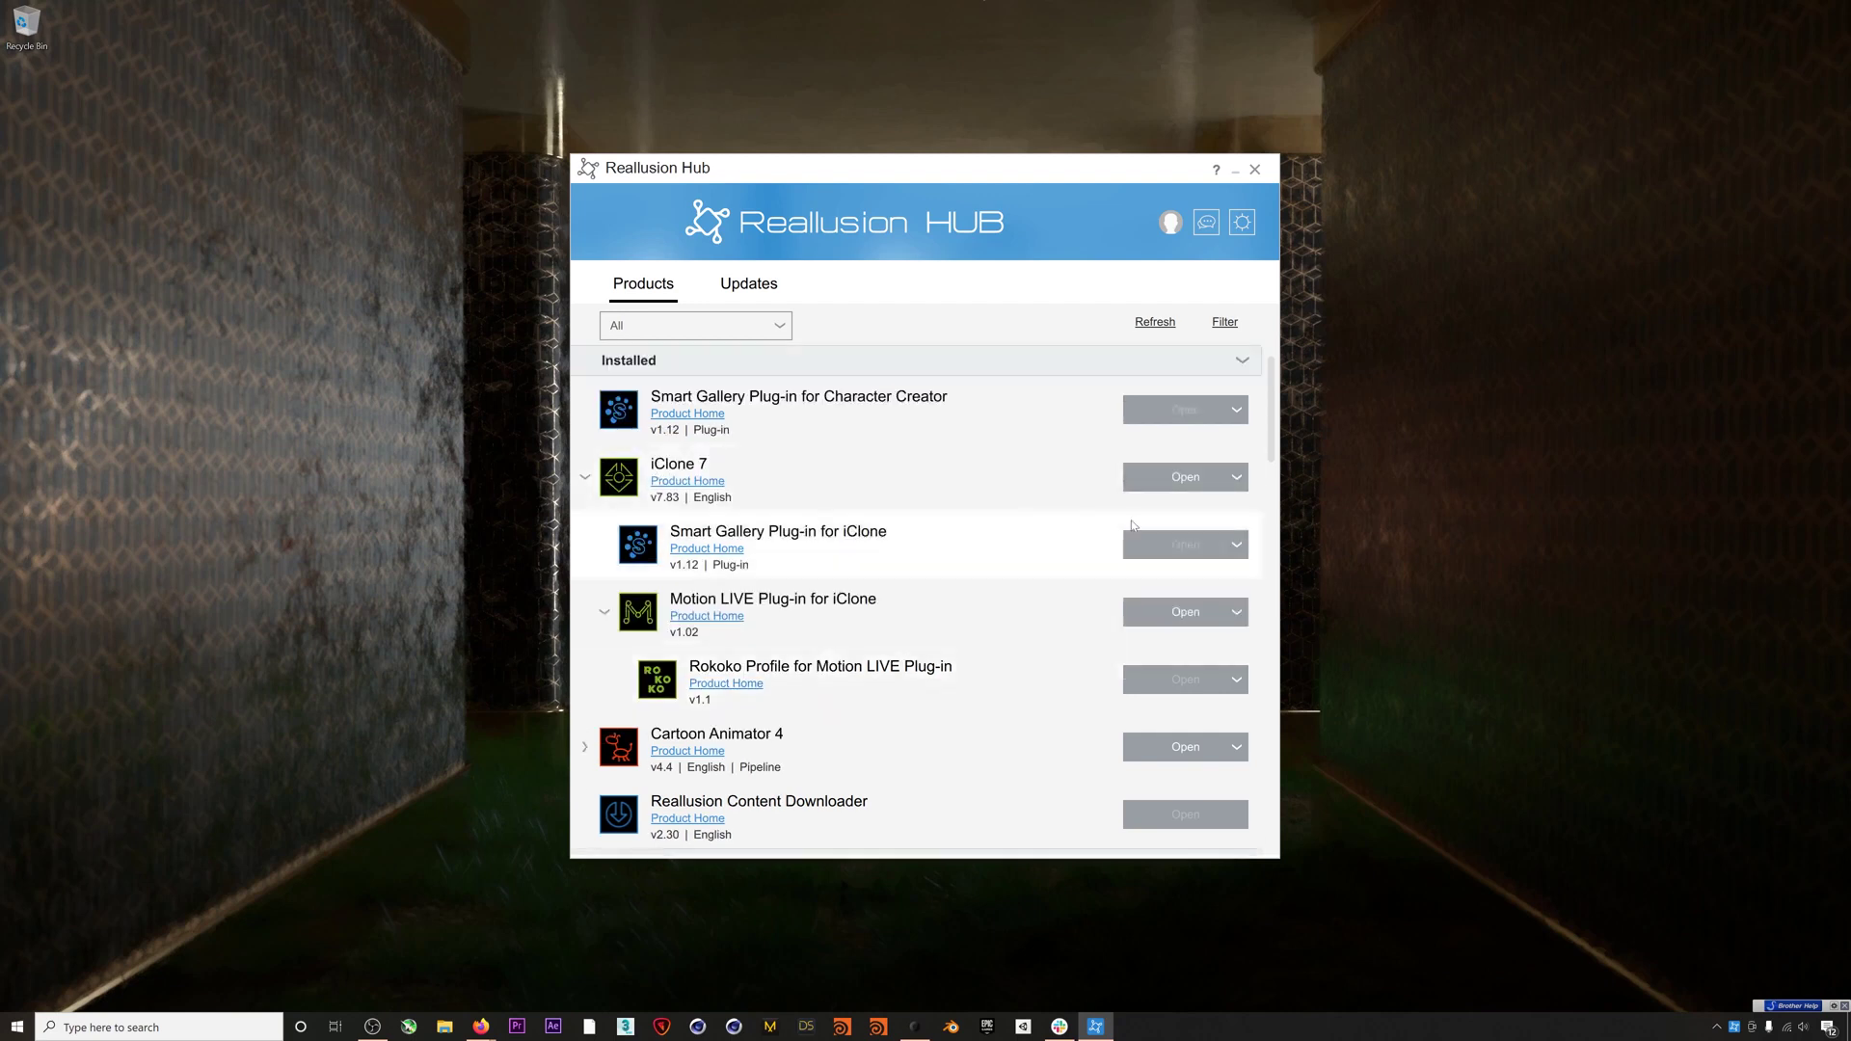
click(1182, 479)
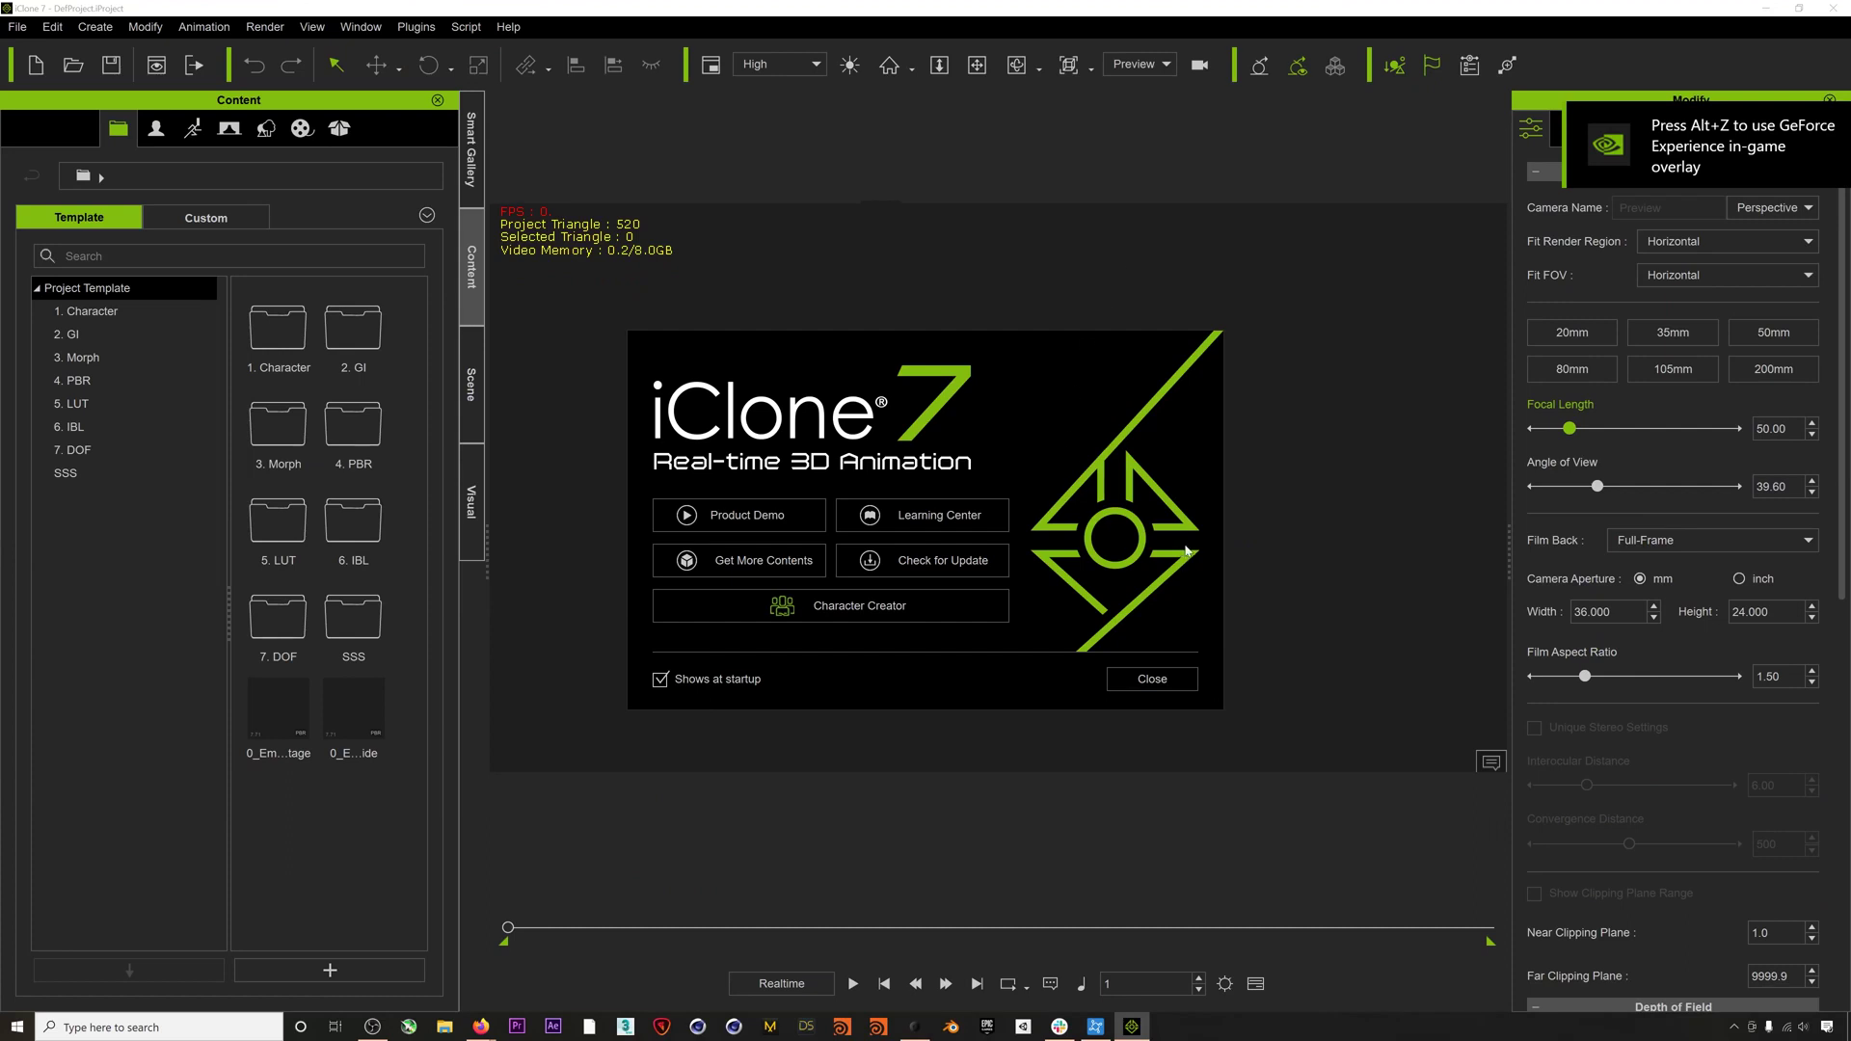
Load CC3+_Caleb from the IC7 Base Characters Pack's Character category into the scene.
click(1176, 677)
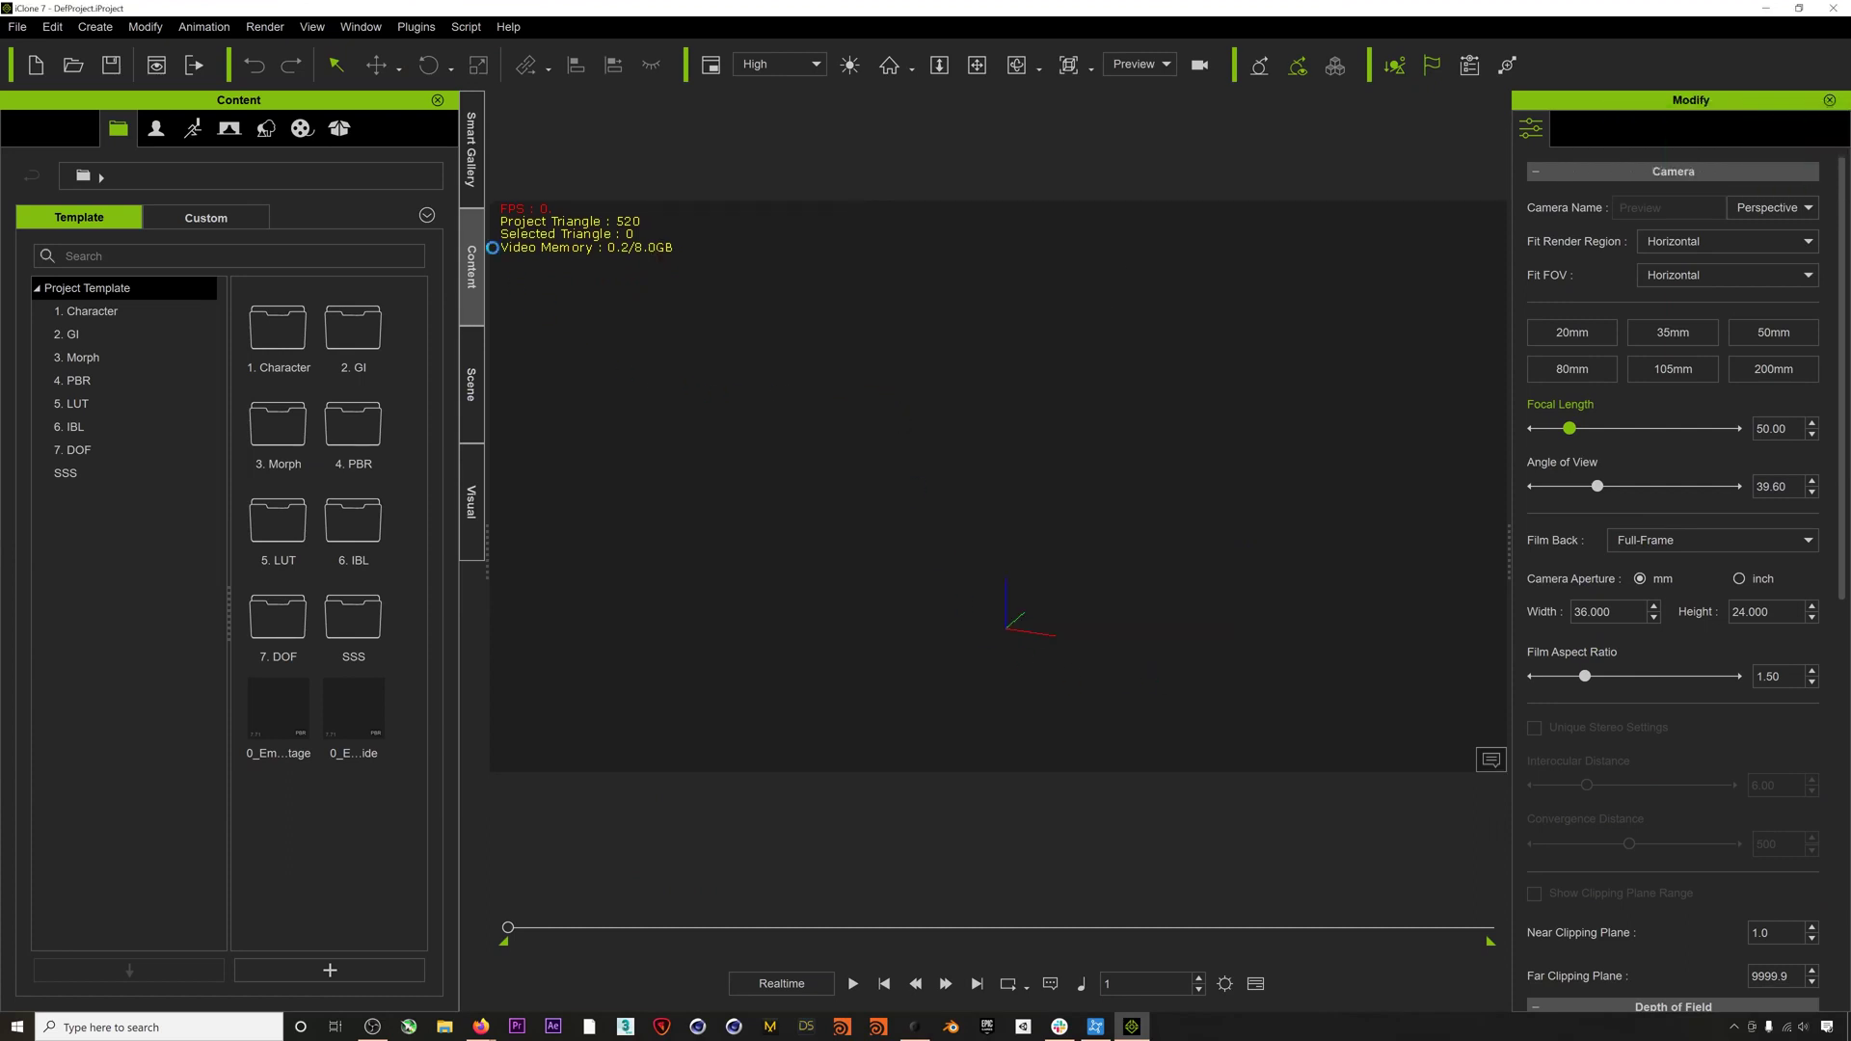
click(470, 179)
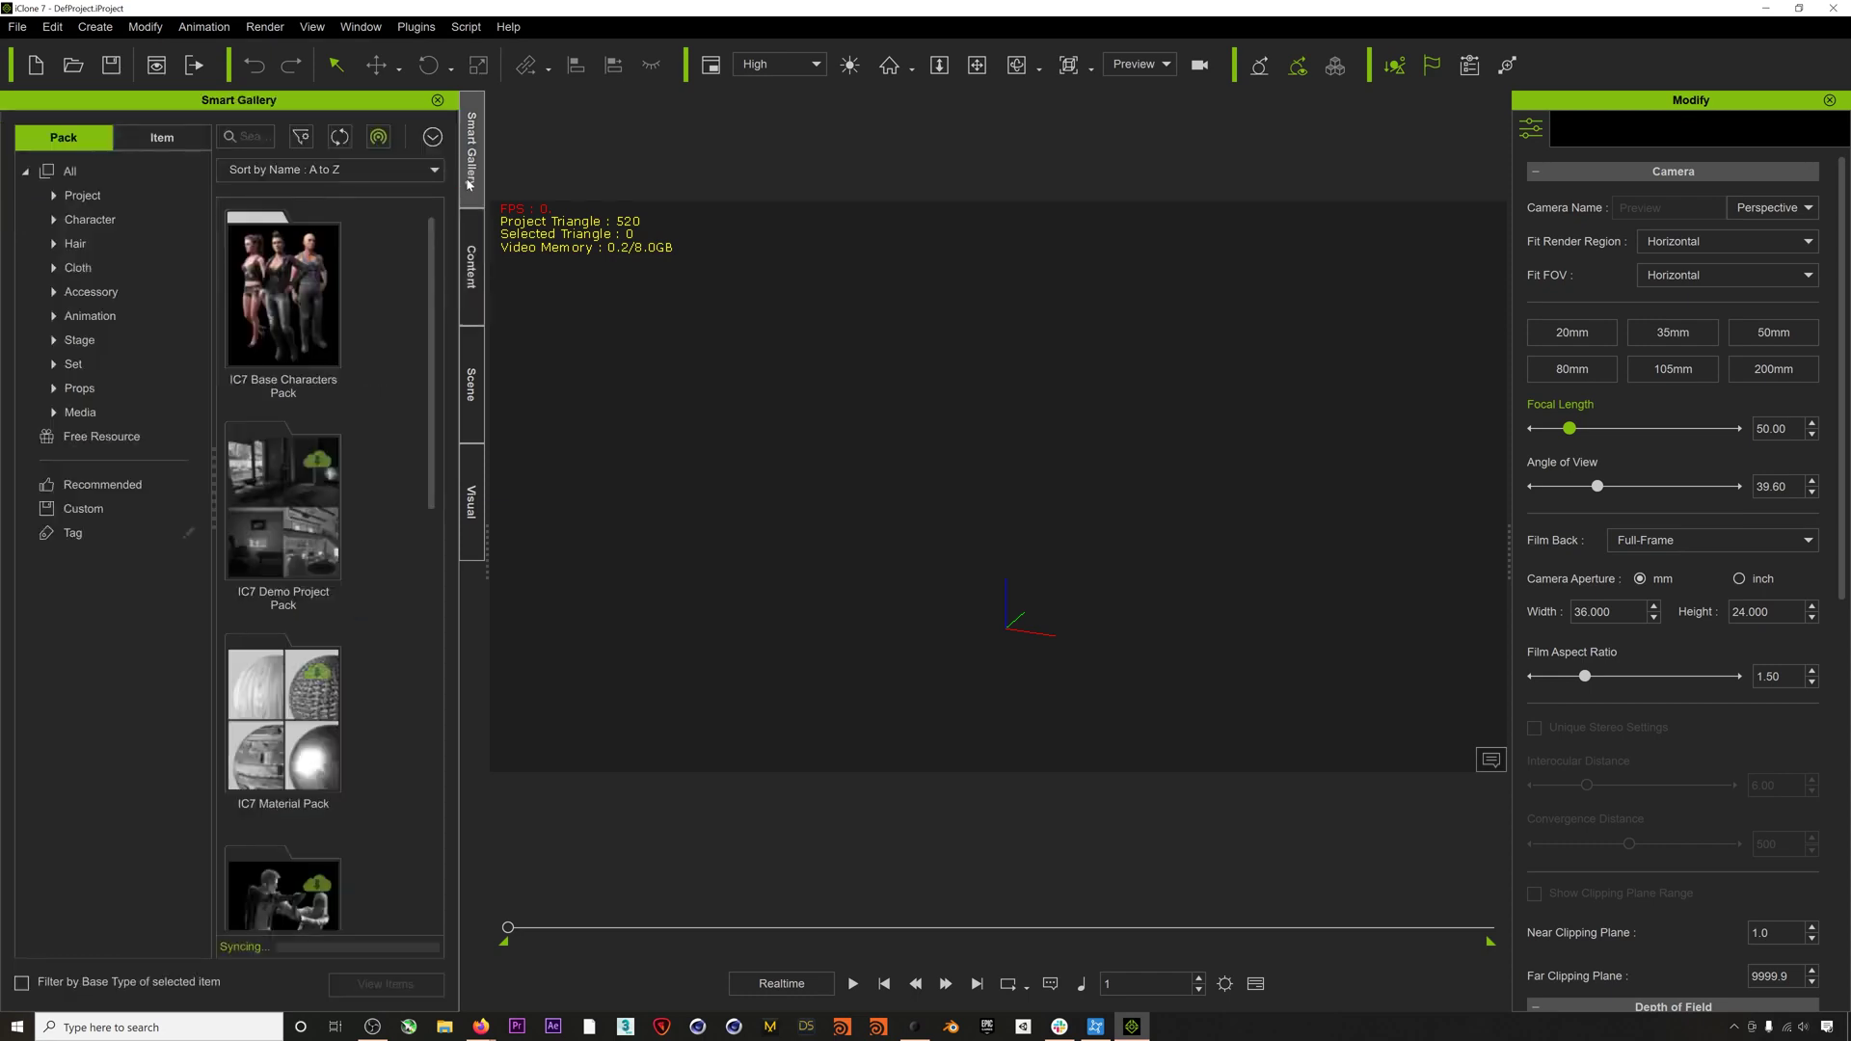
double_click(283, 315)
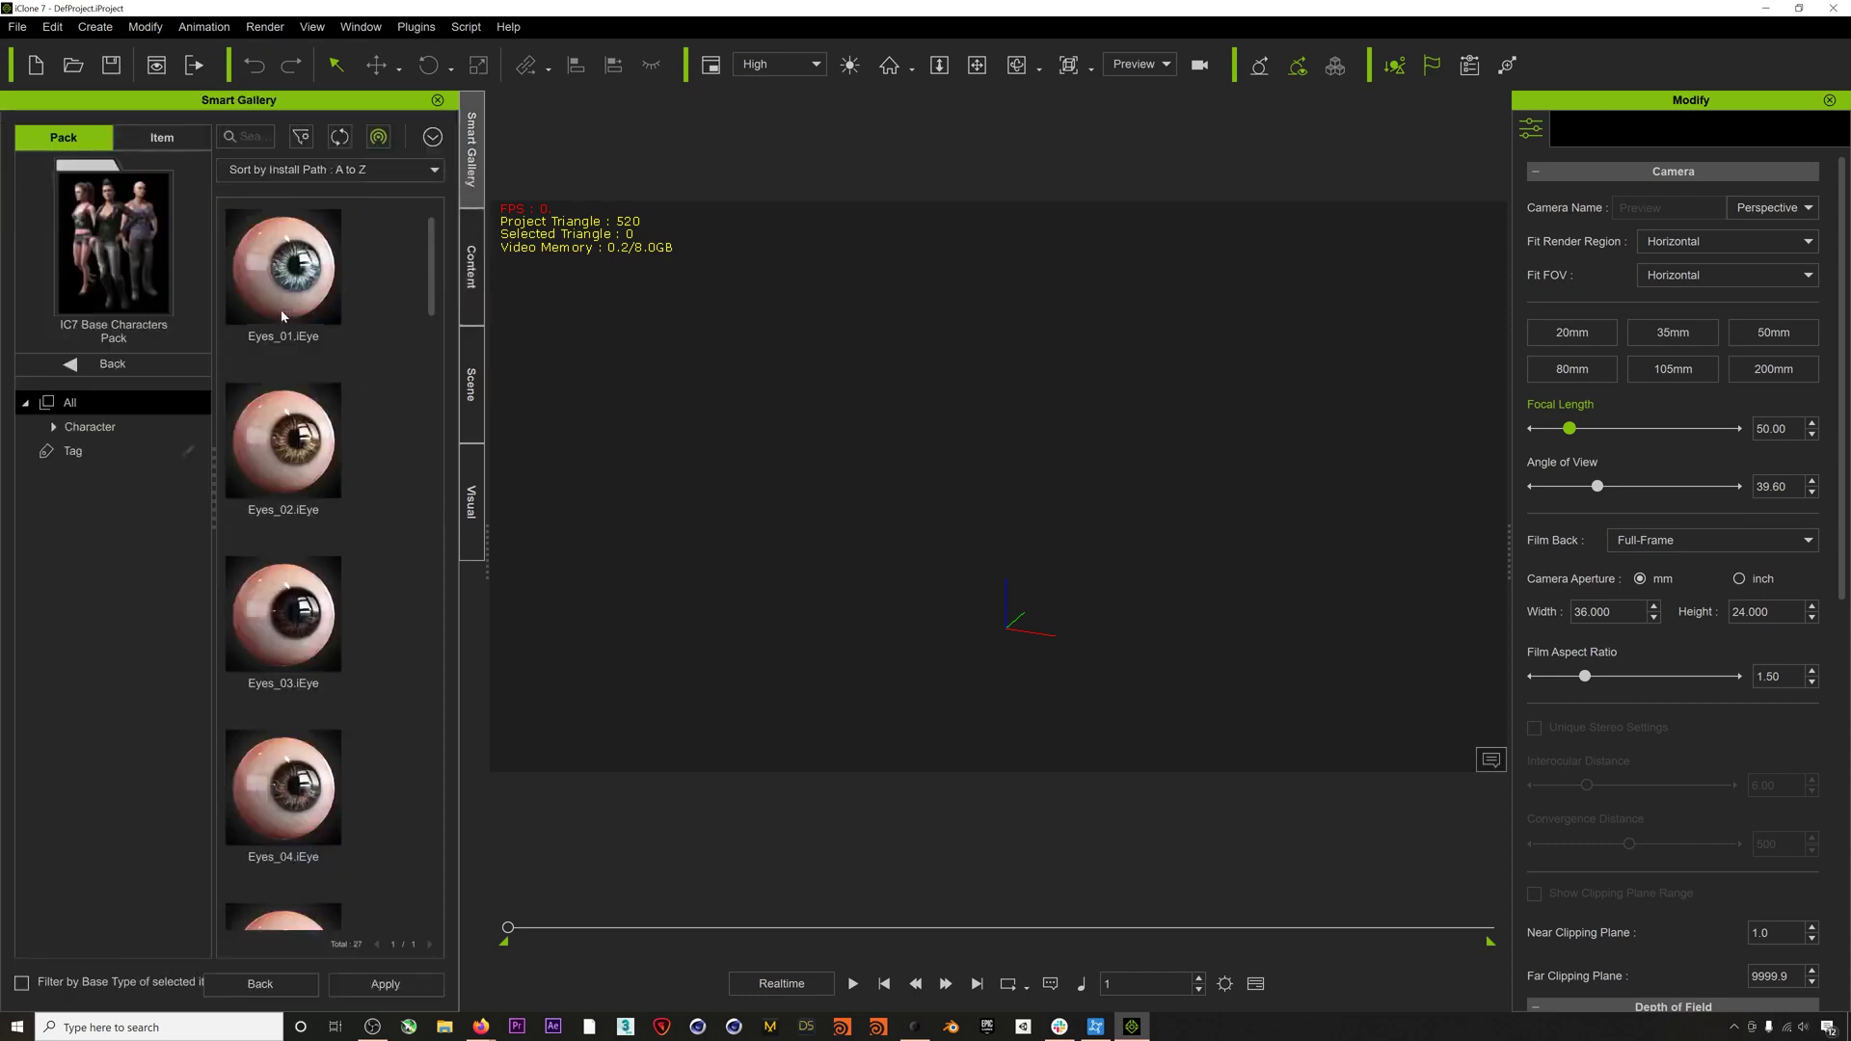
click(112, 429)
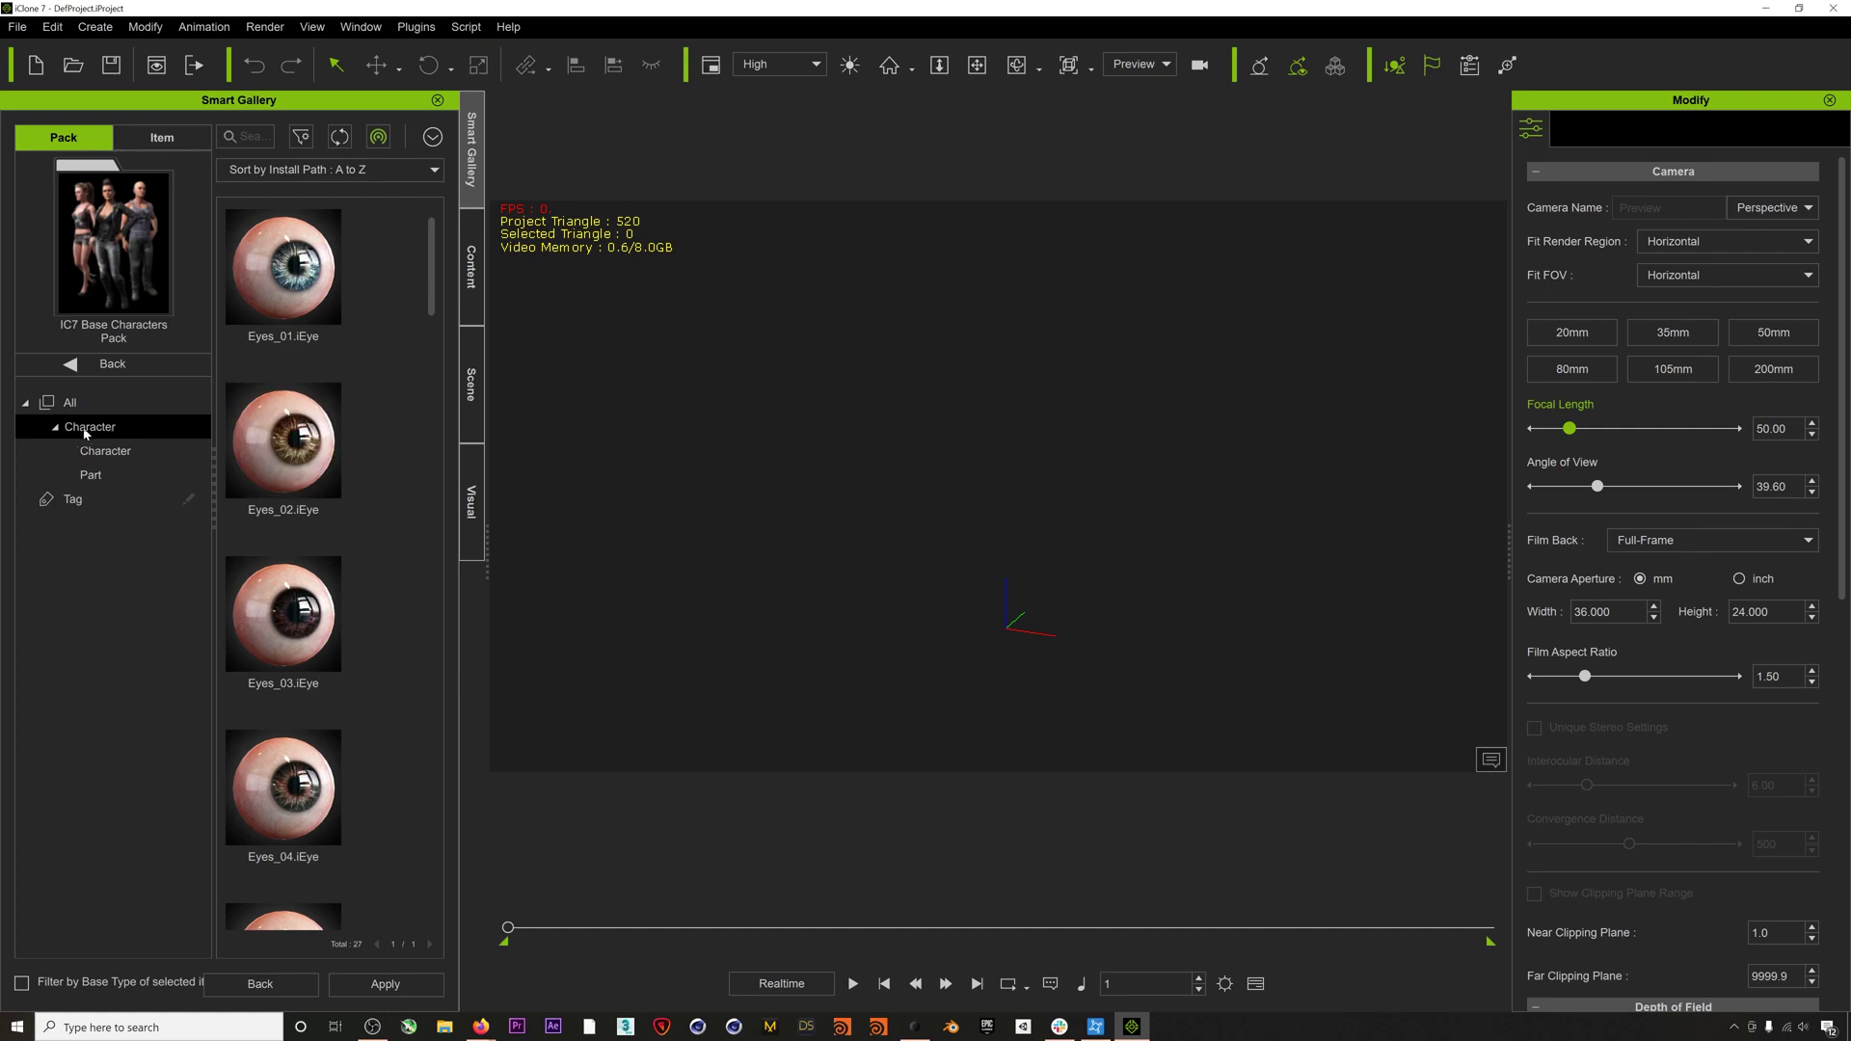
click(102, 450)
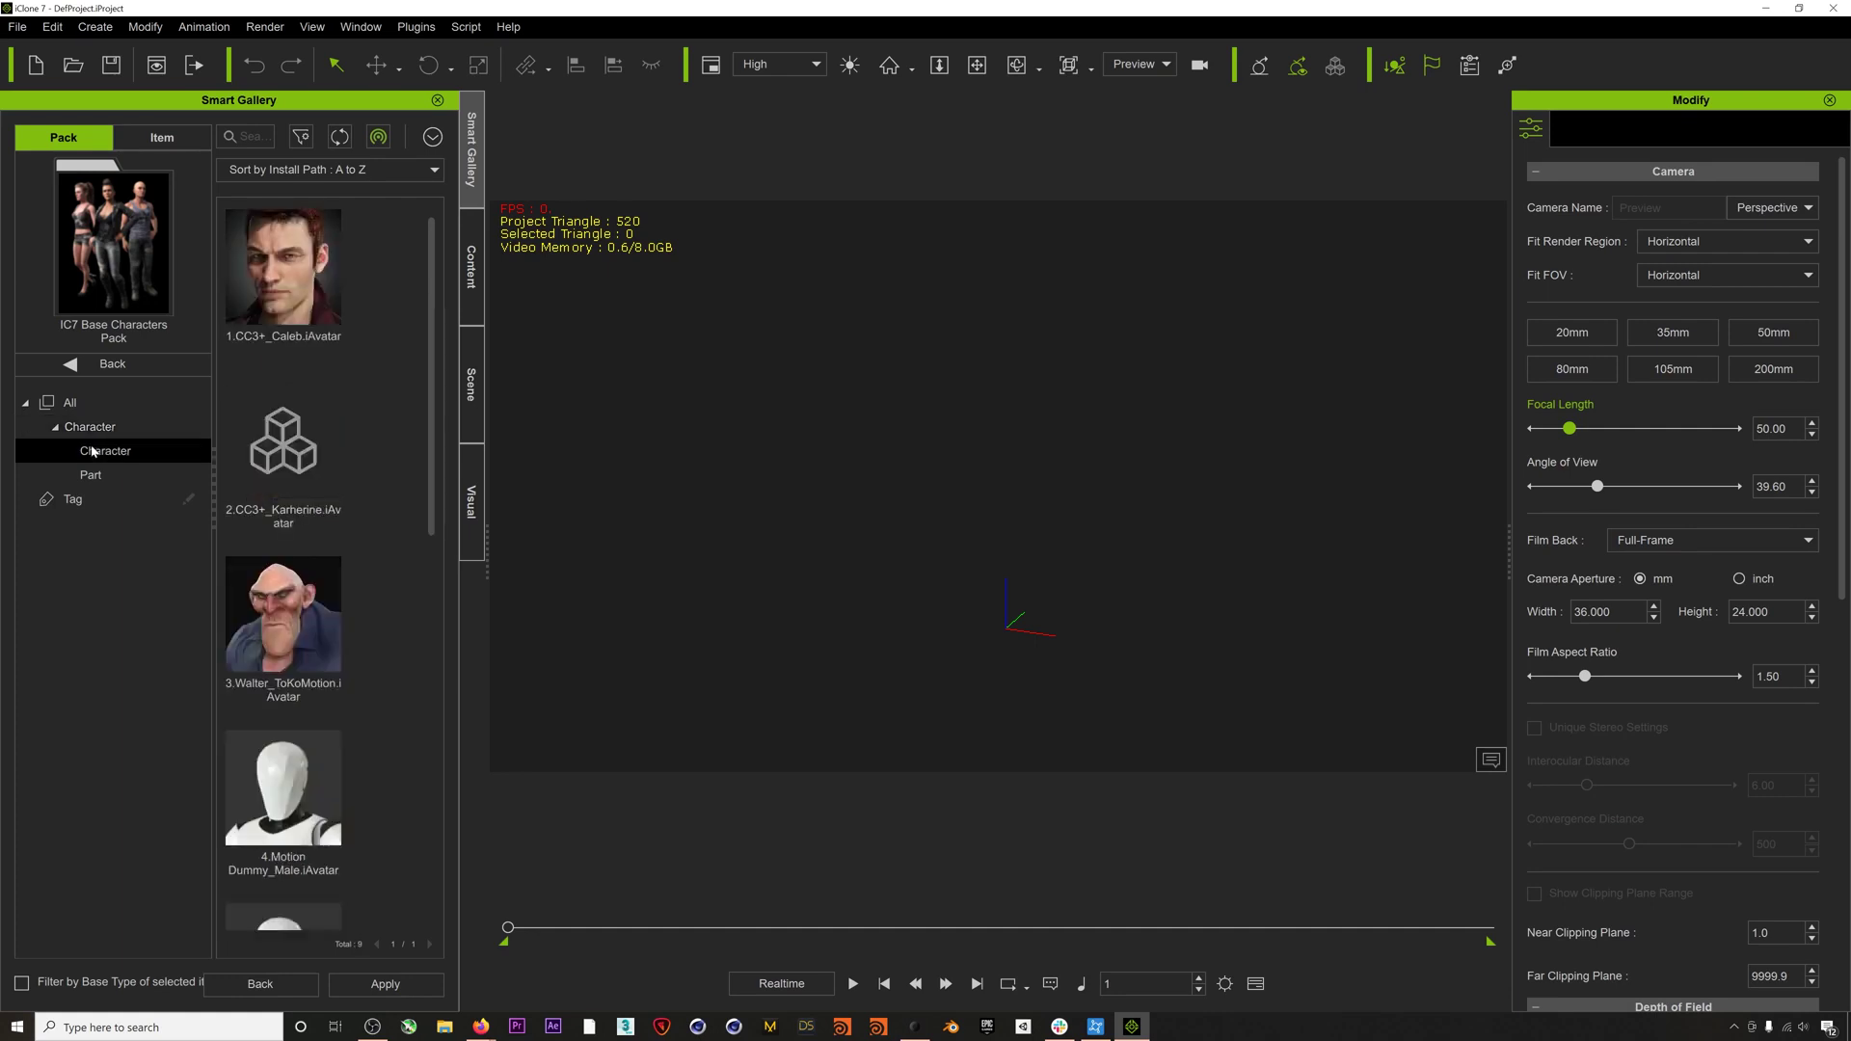
double_click(314, 296)
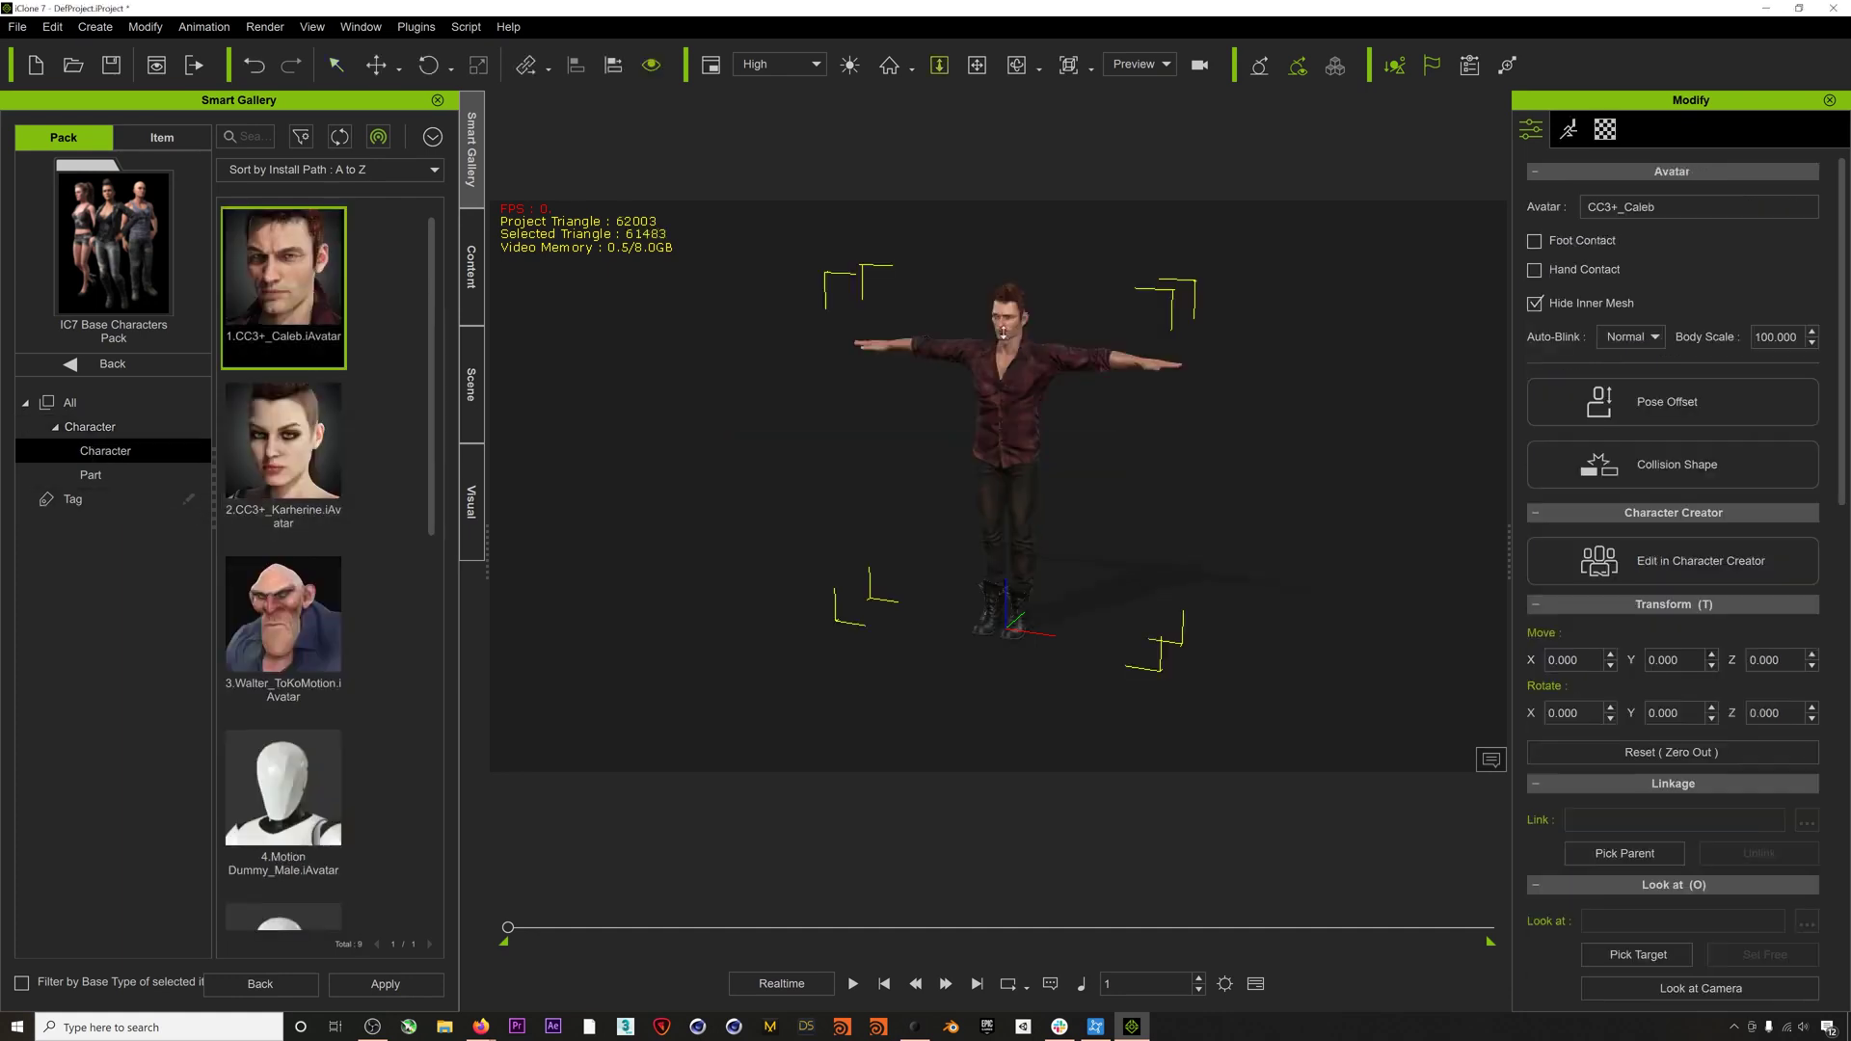
Zoom, orbit and pan the camera to frame Caleb full-body and front-on.
drag(1028, 293, 1132, 384)
key(x)
key(z)
key(c)
drag(977, 491, 989, 439)
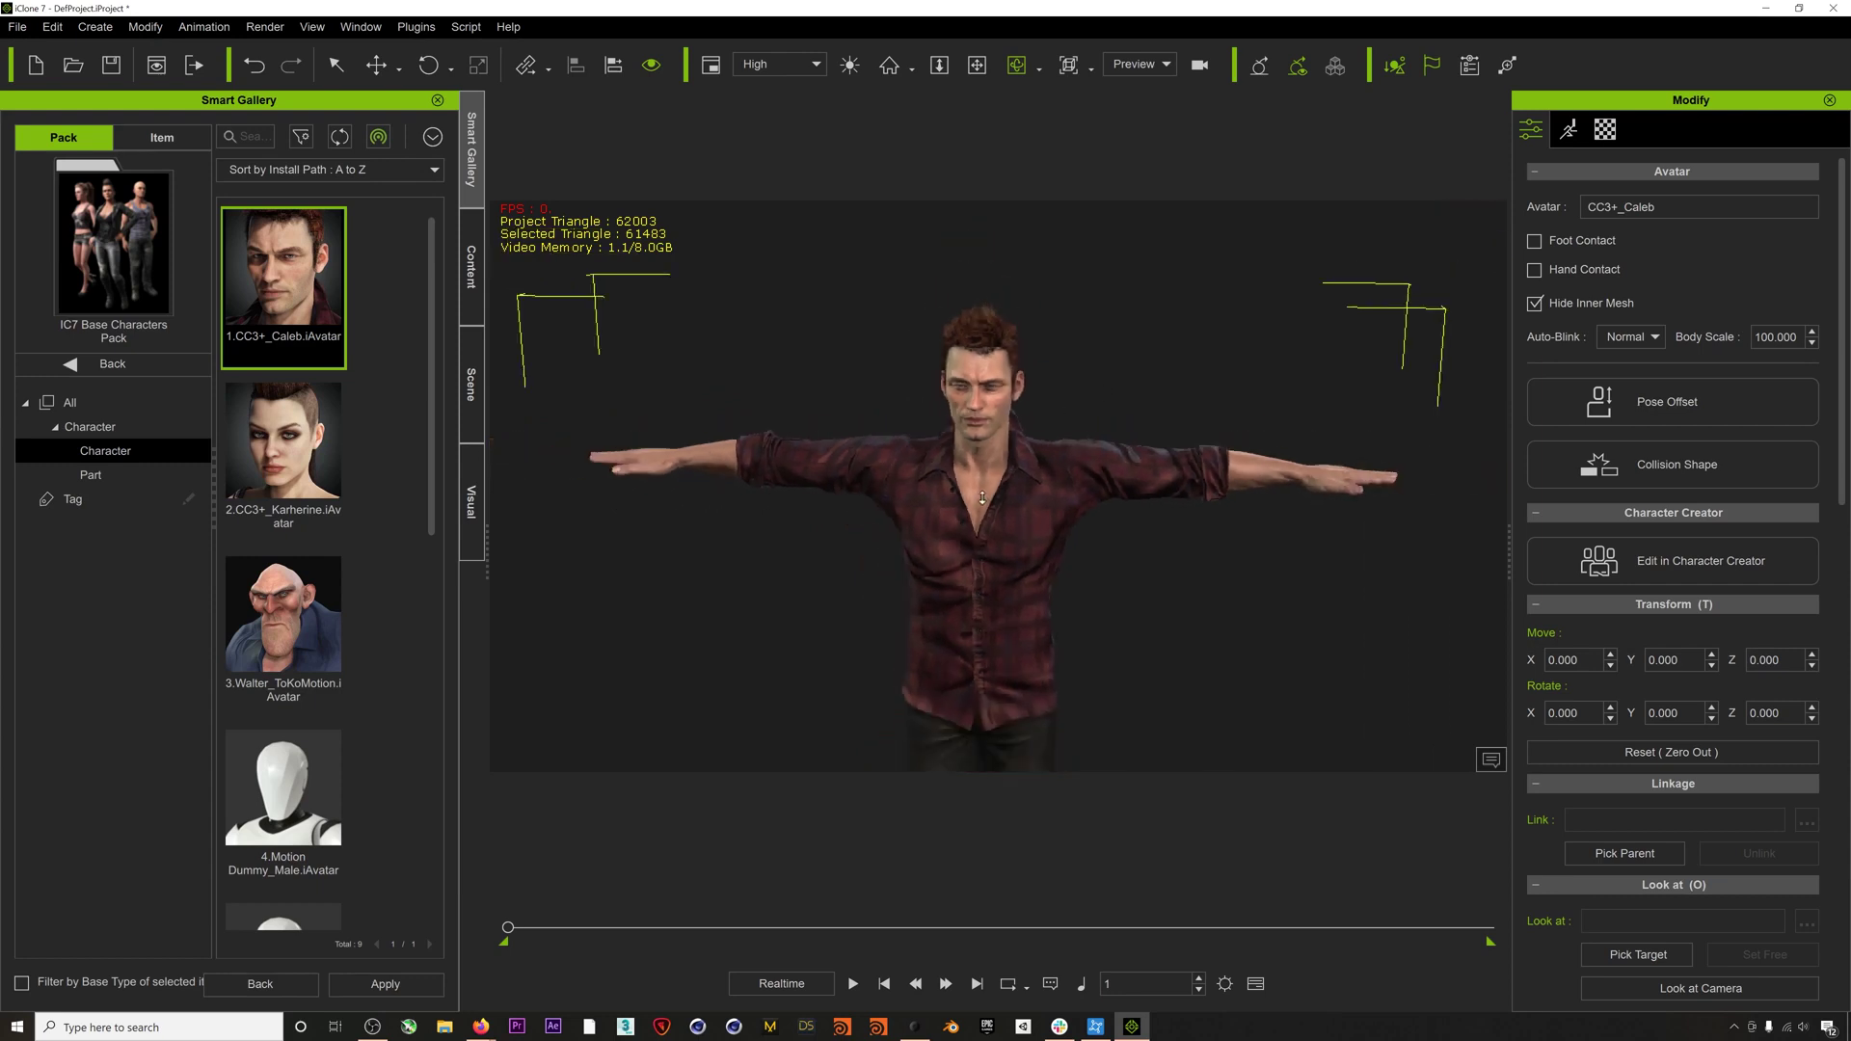
key(x)
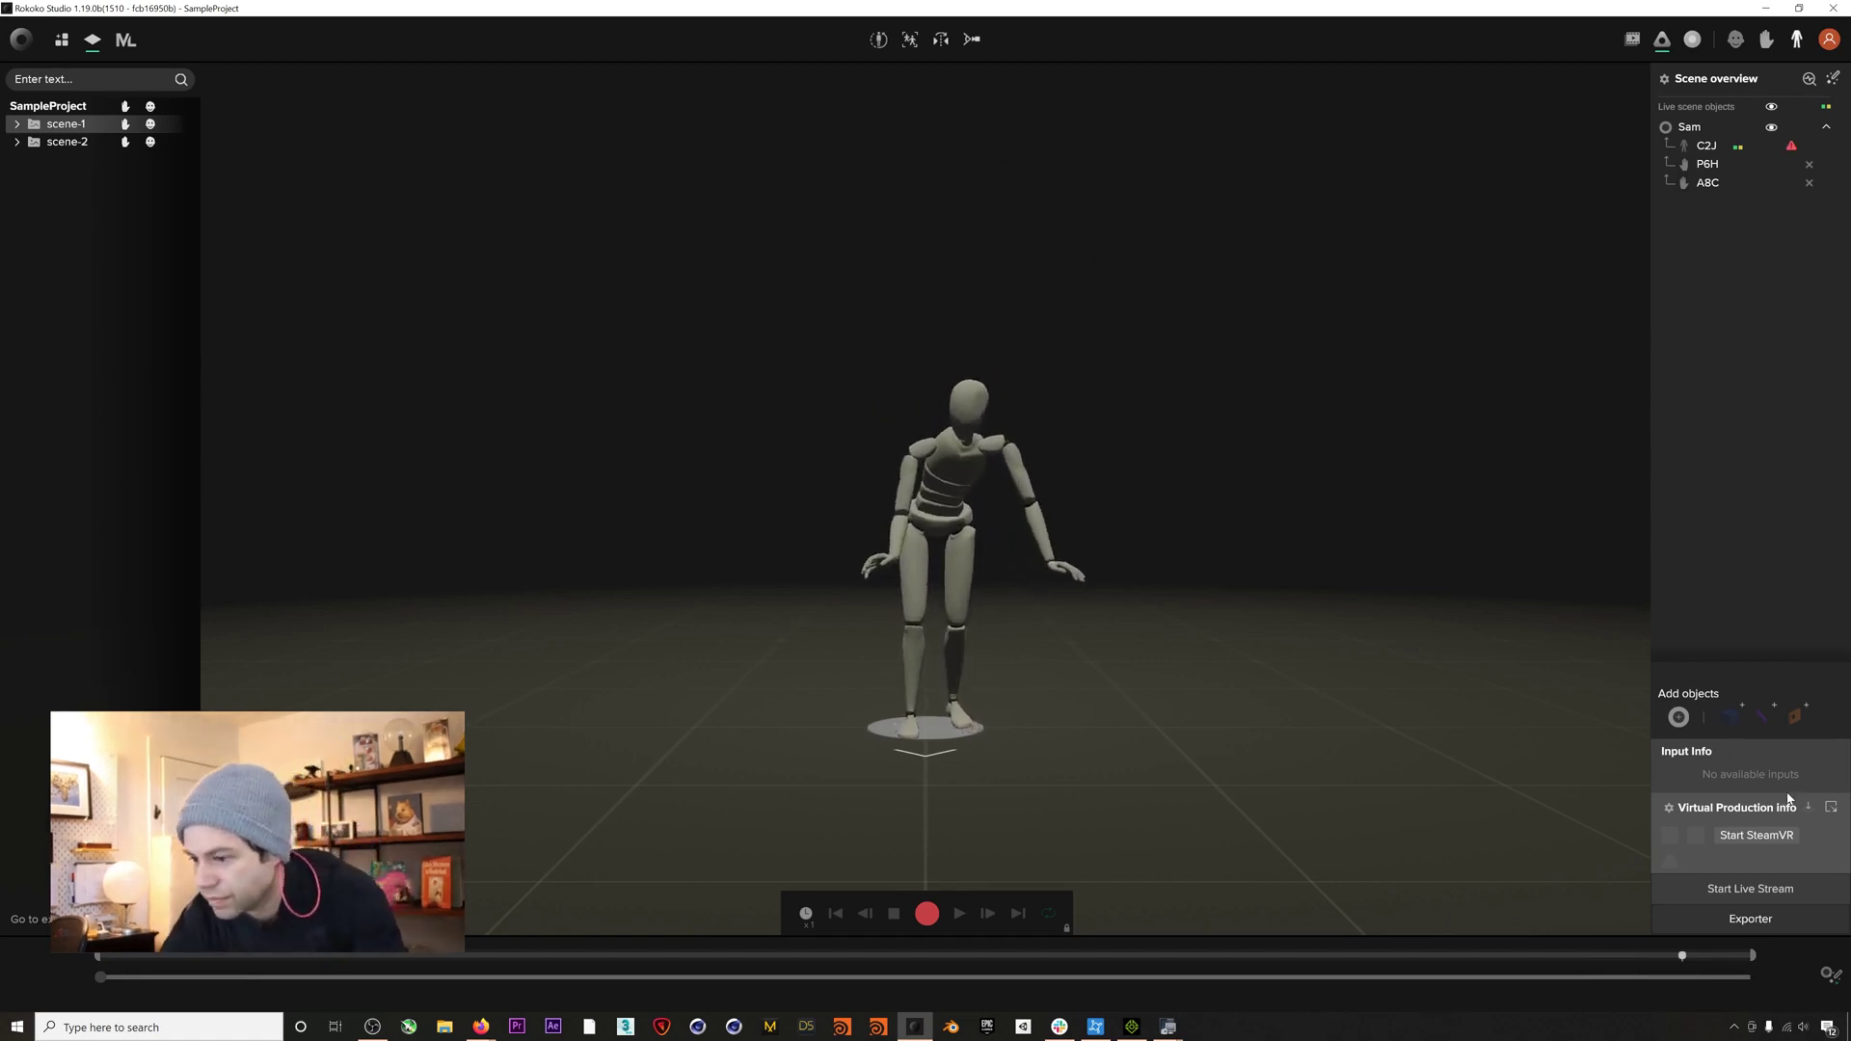
Enable iClone streaming in Rokoko Studio and add a second active target, 127.0.0.1:14045.
click(1748, 889)
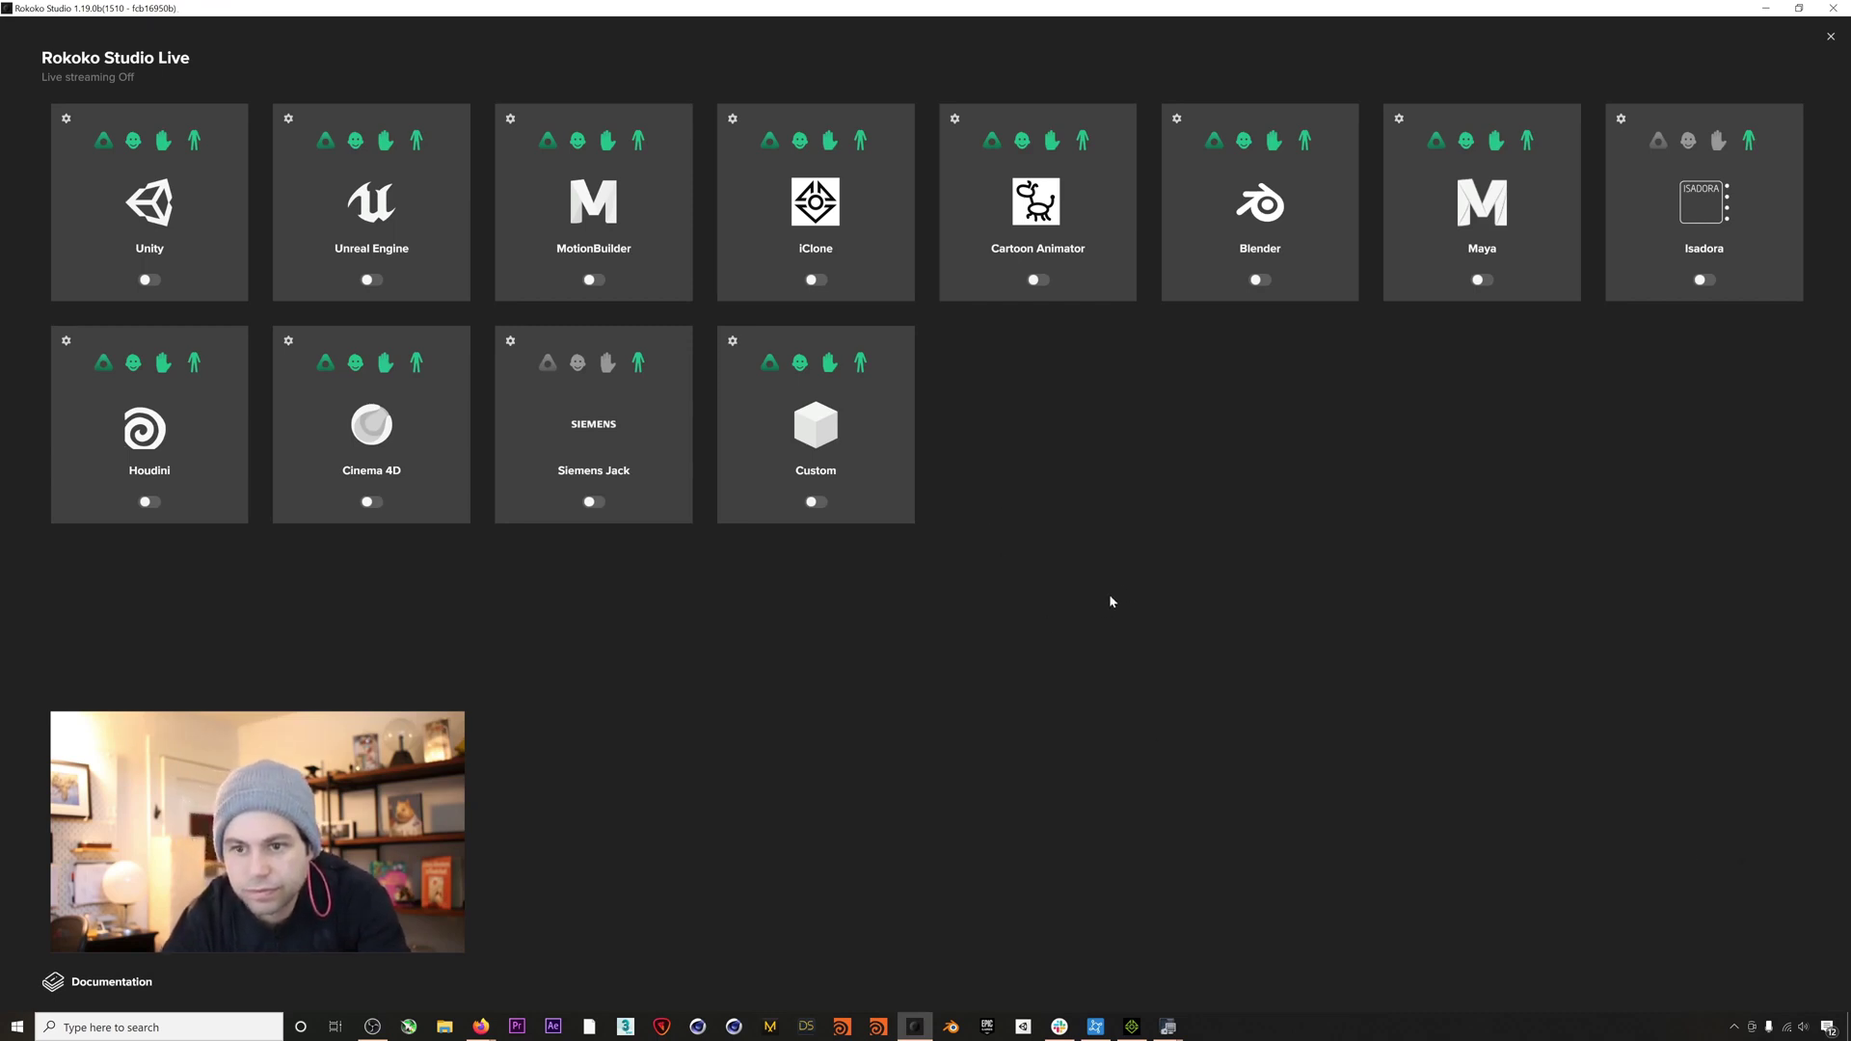
click(889, 281)
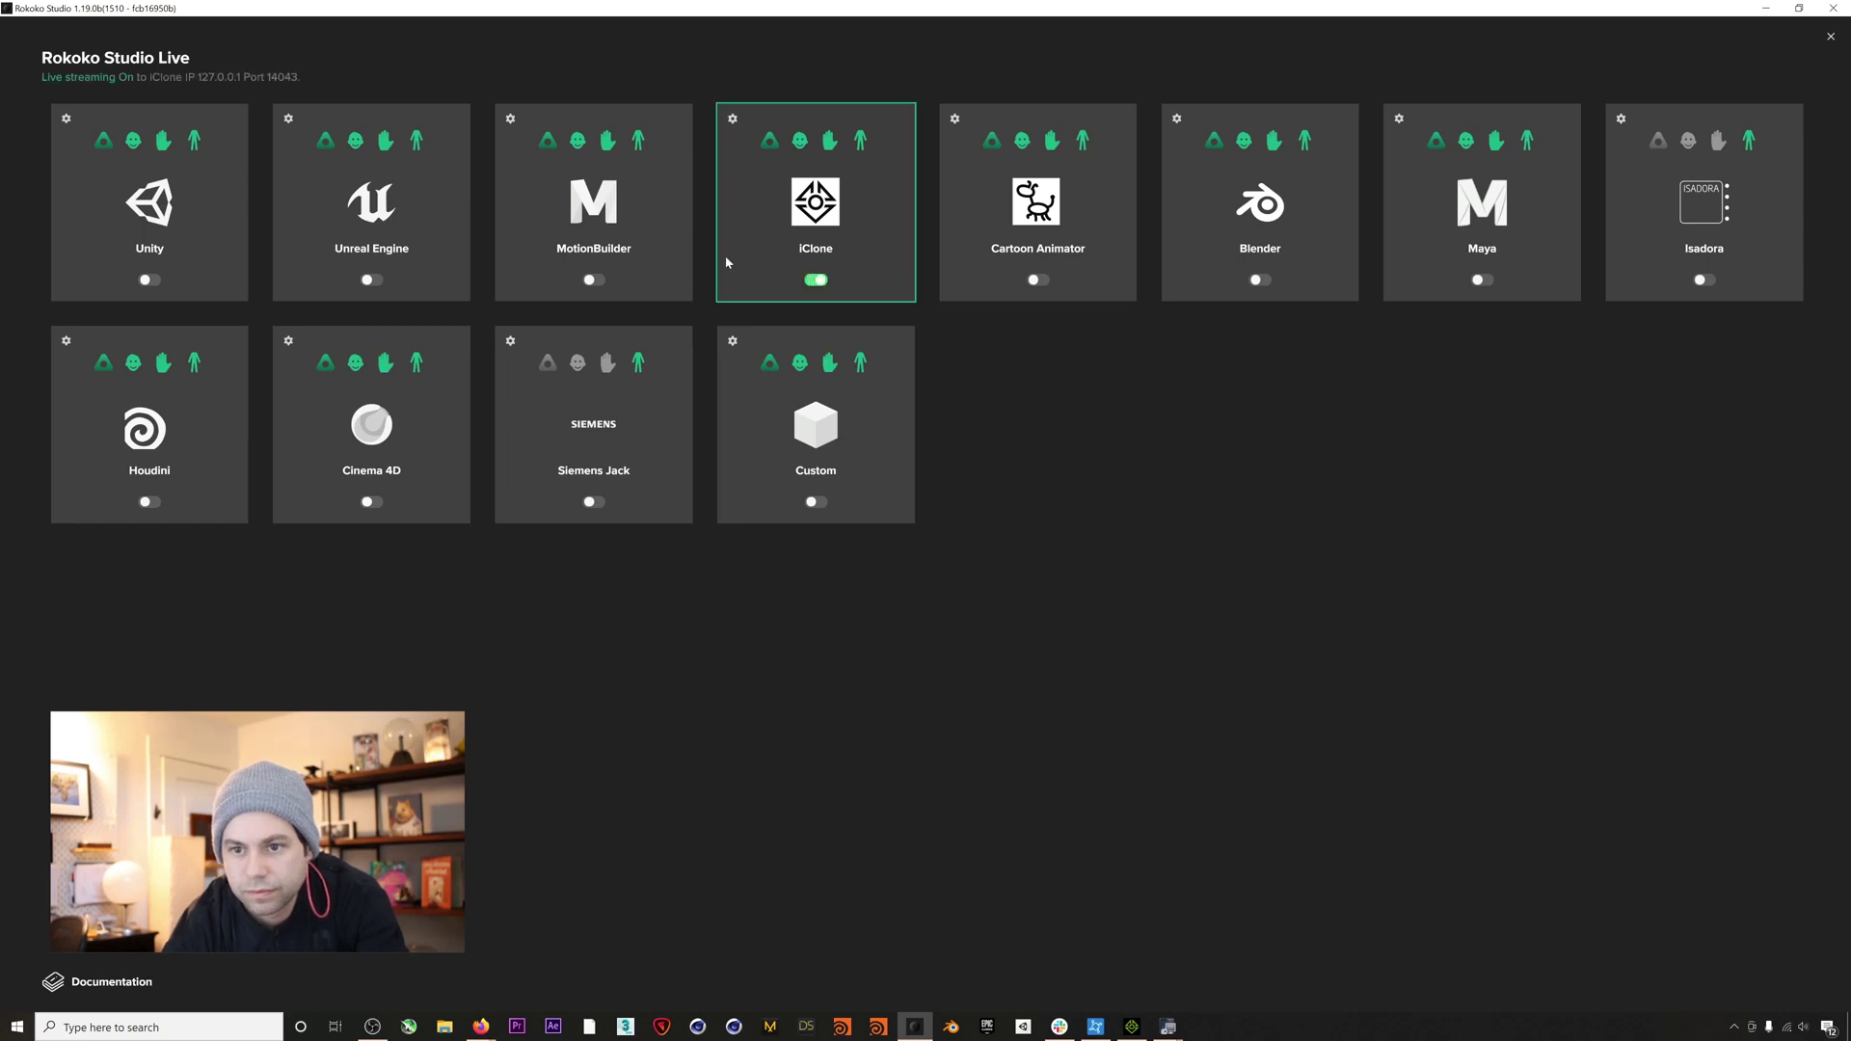
click(733, 119)
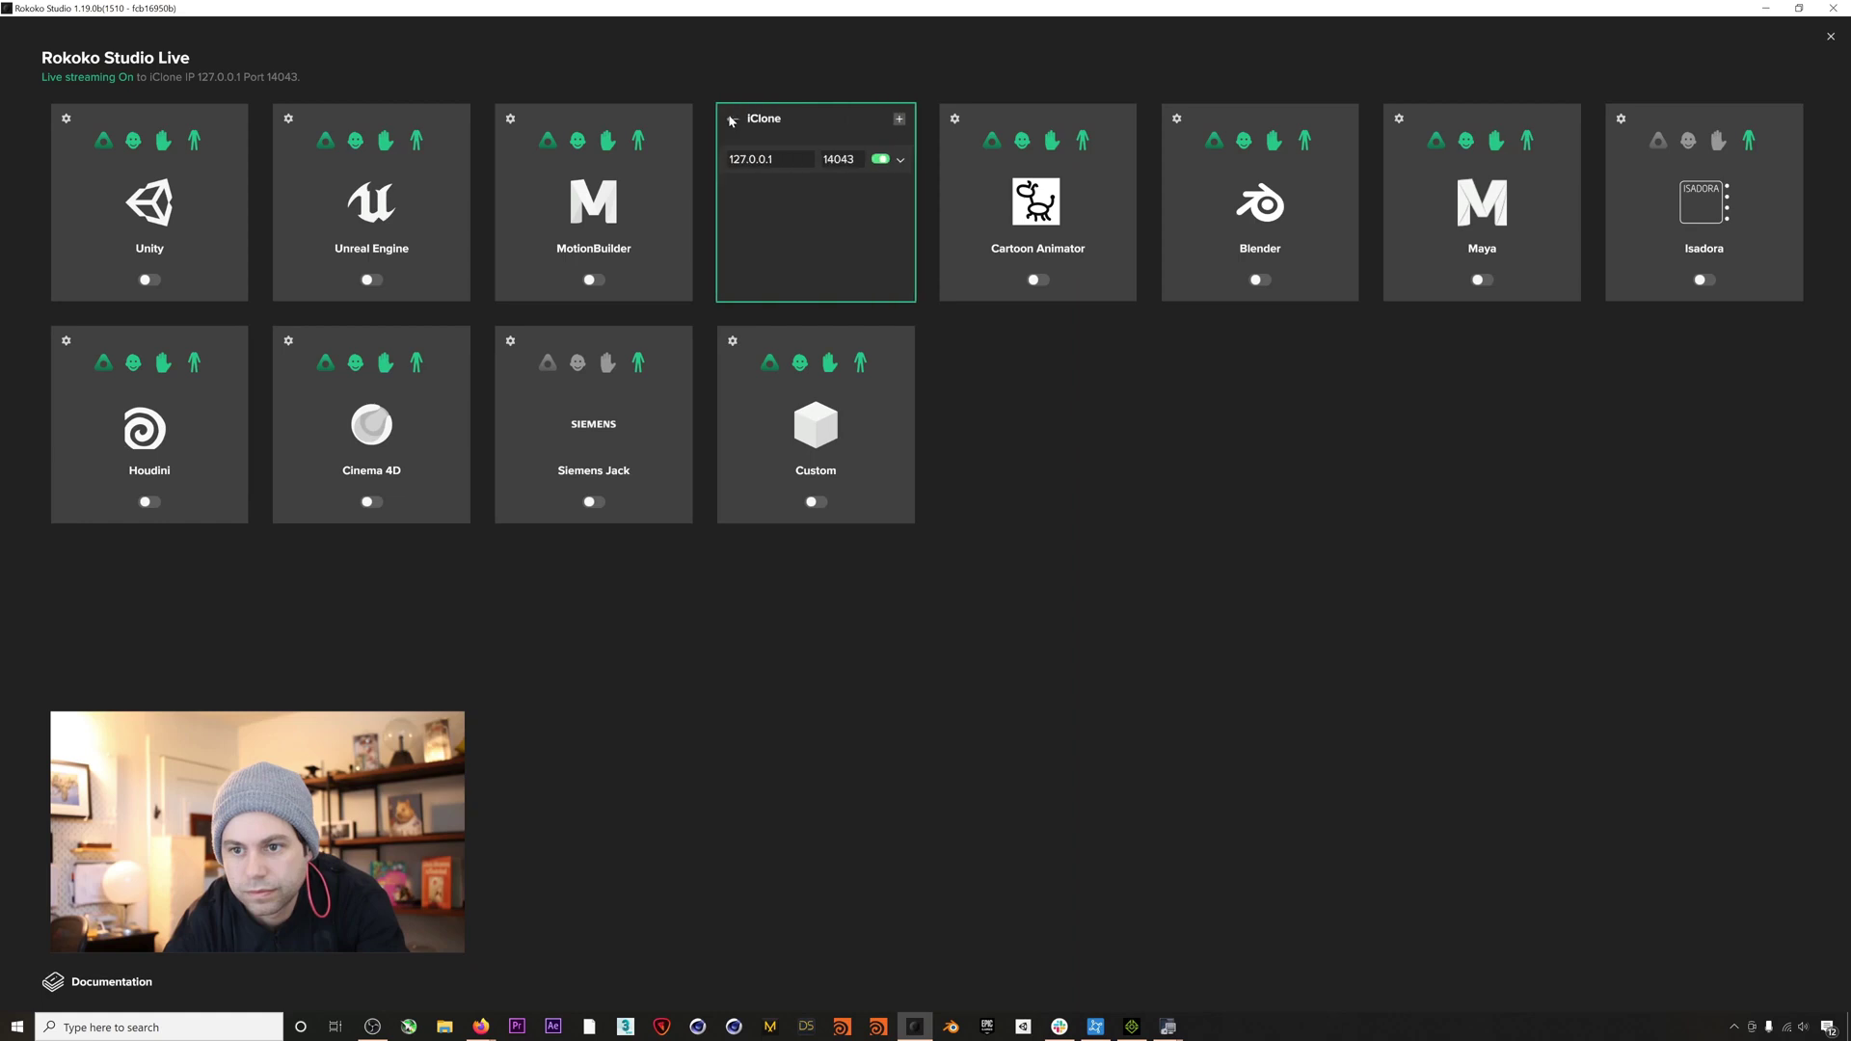
click(898, 118)
click(848, 189)
click(858, 191)
text(5)
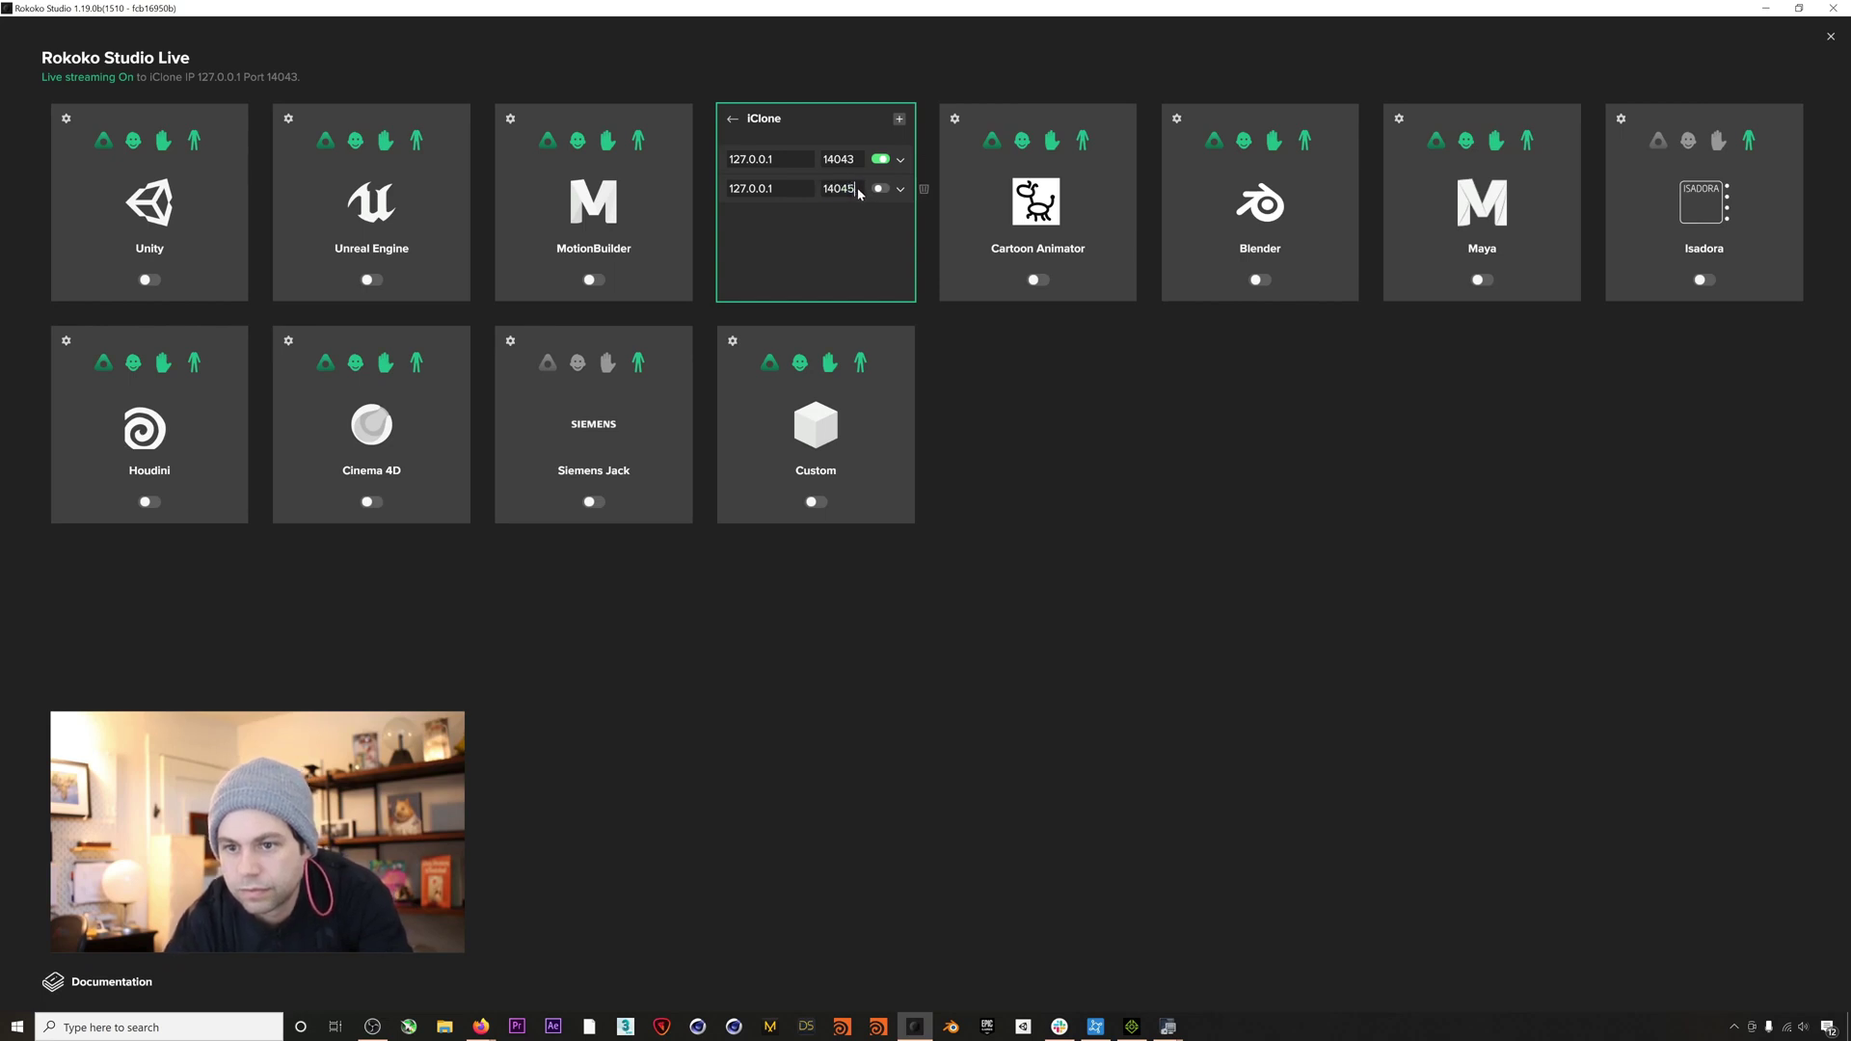
click(881, 188)
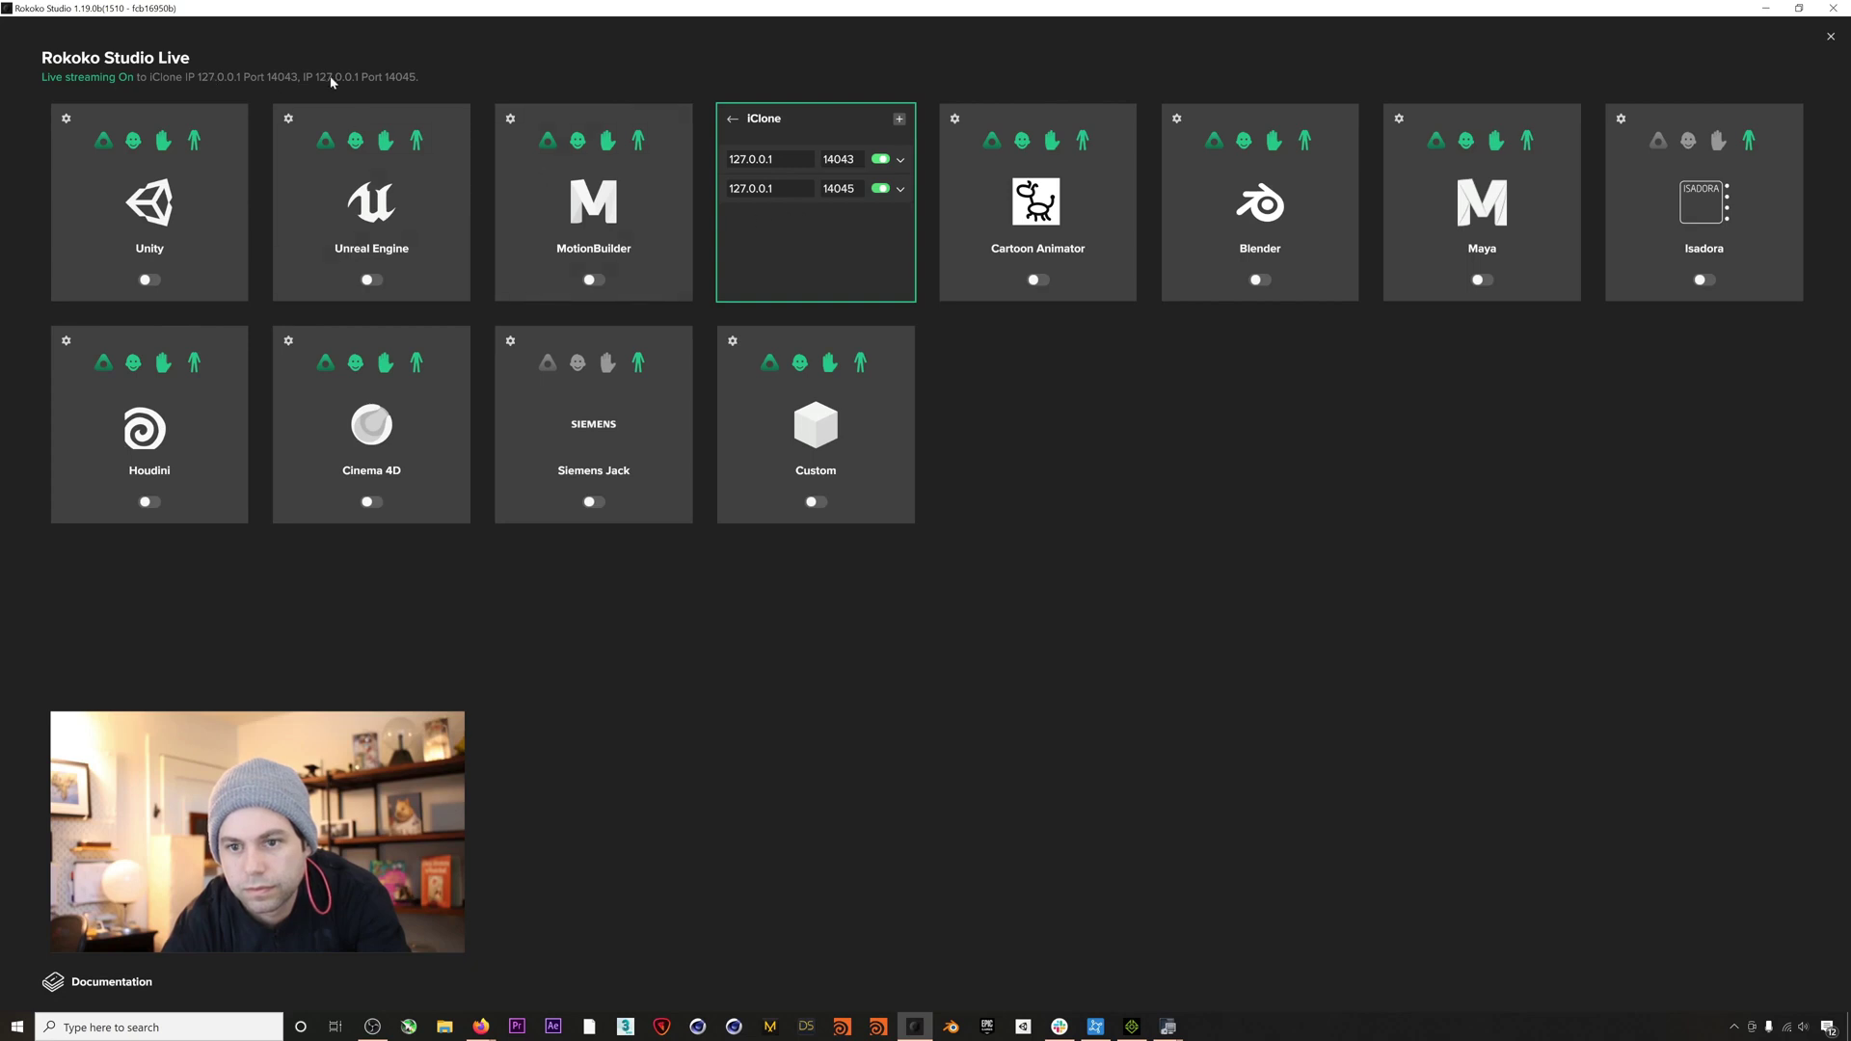
key(alt+Tab)
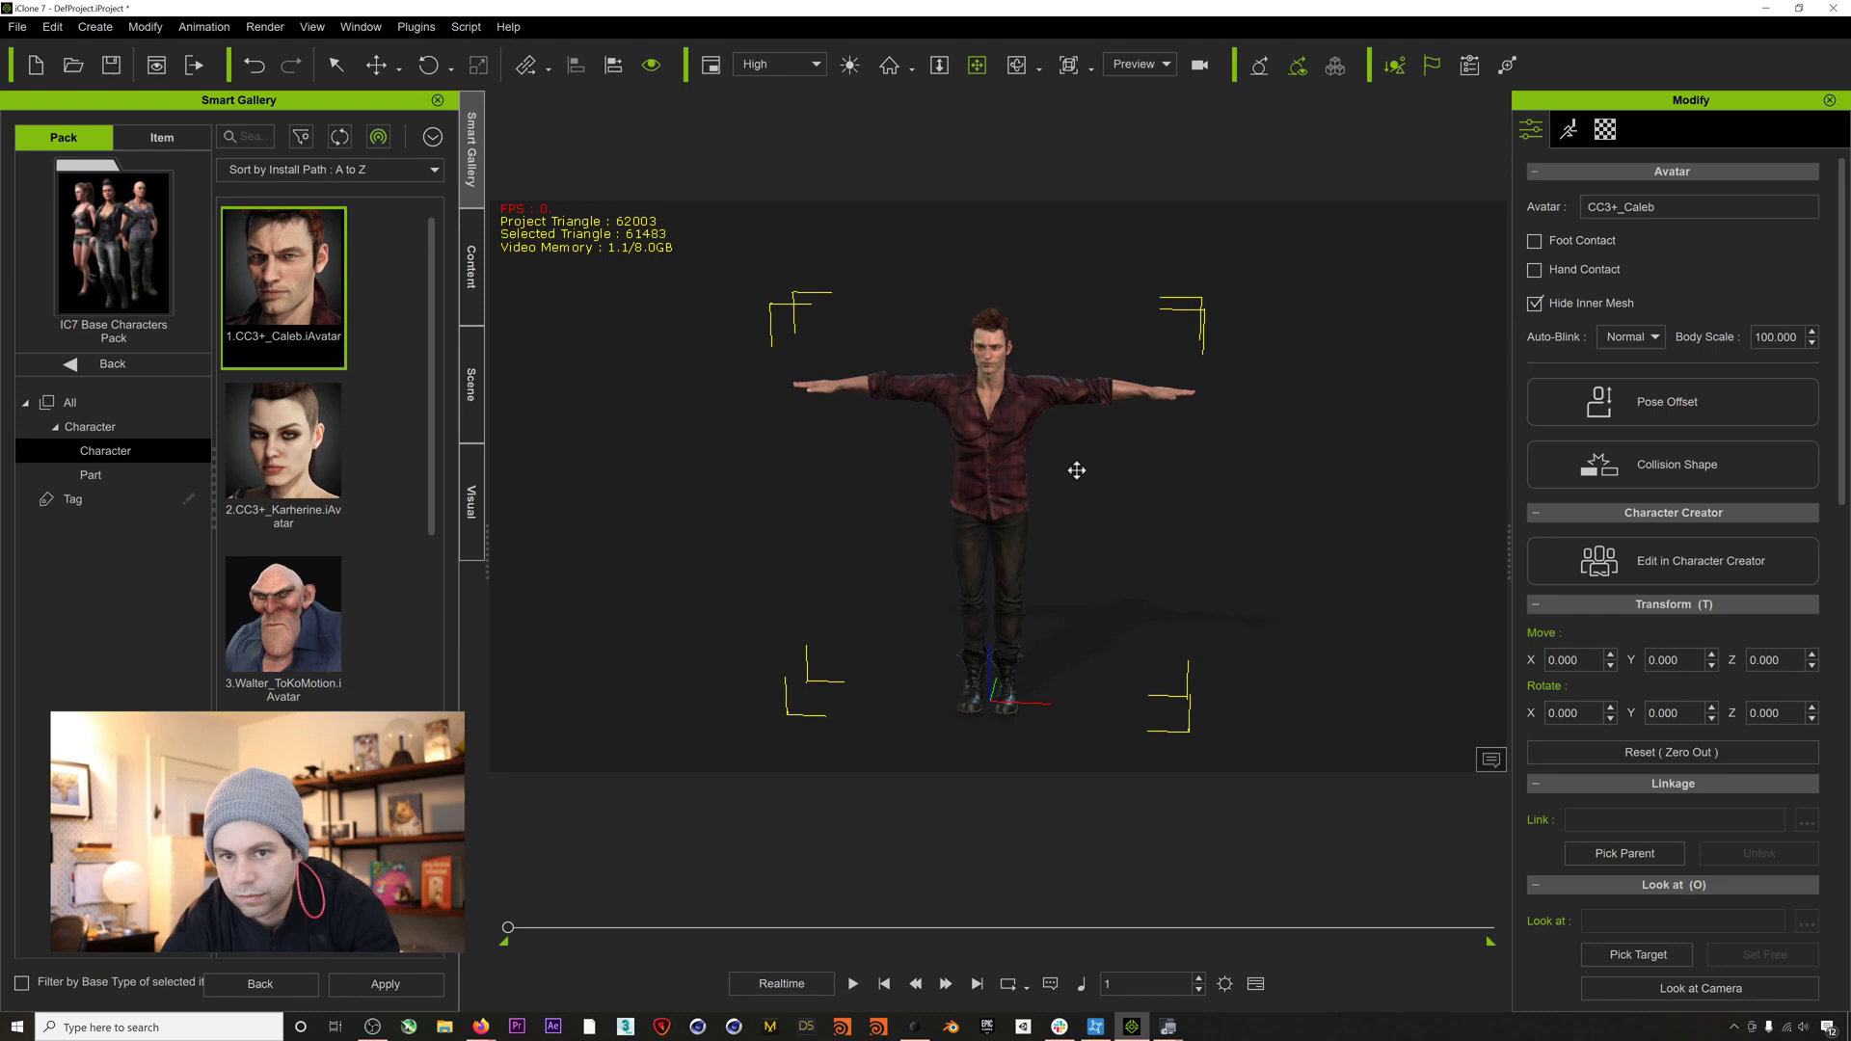
Open the Motion LIVE panel from the Plugins menu and move it higher up.
click(416, 29)
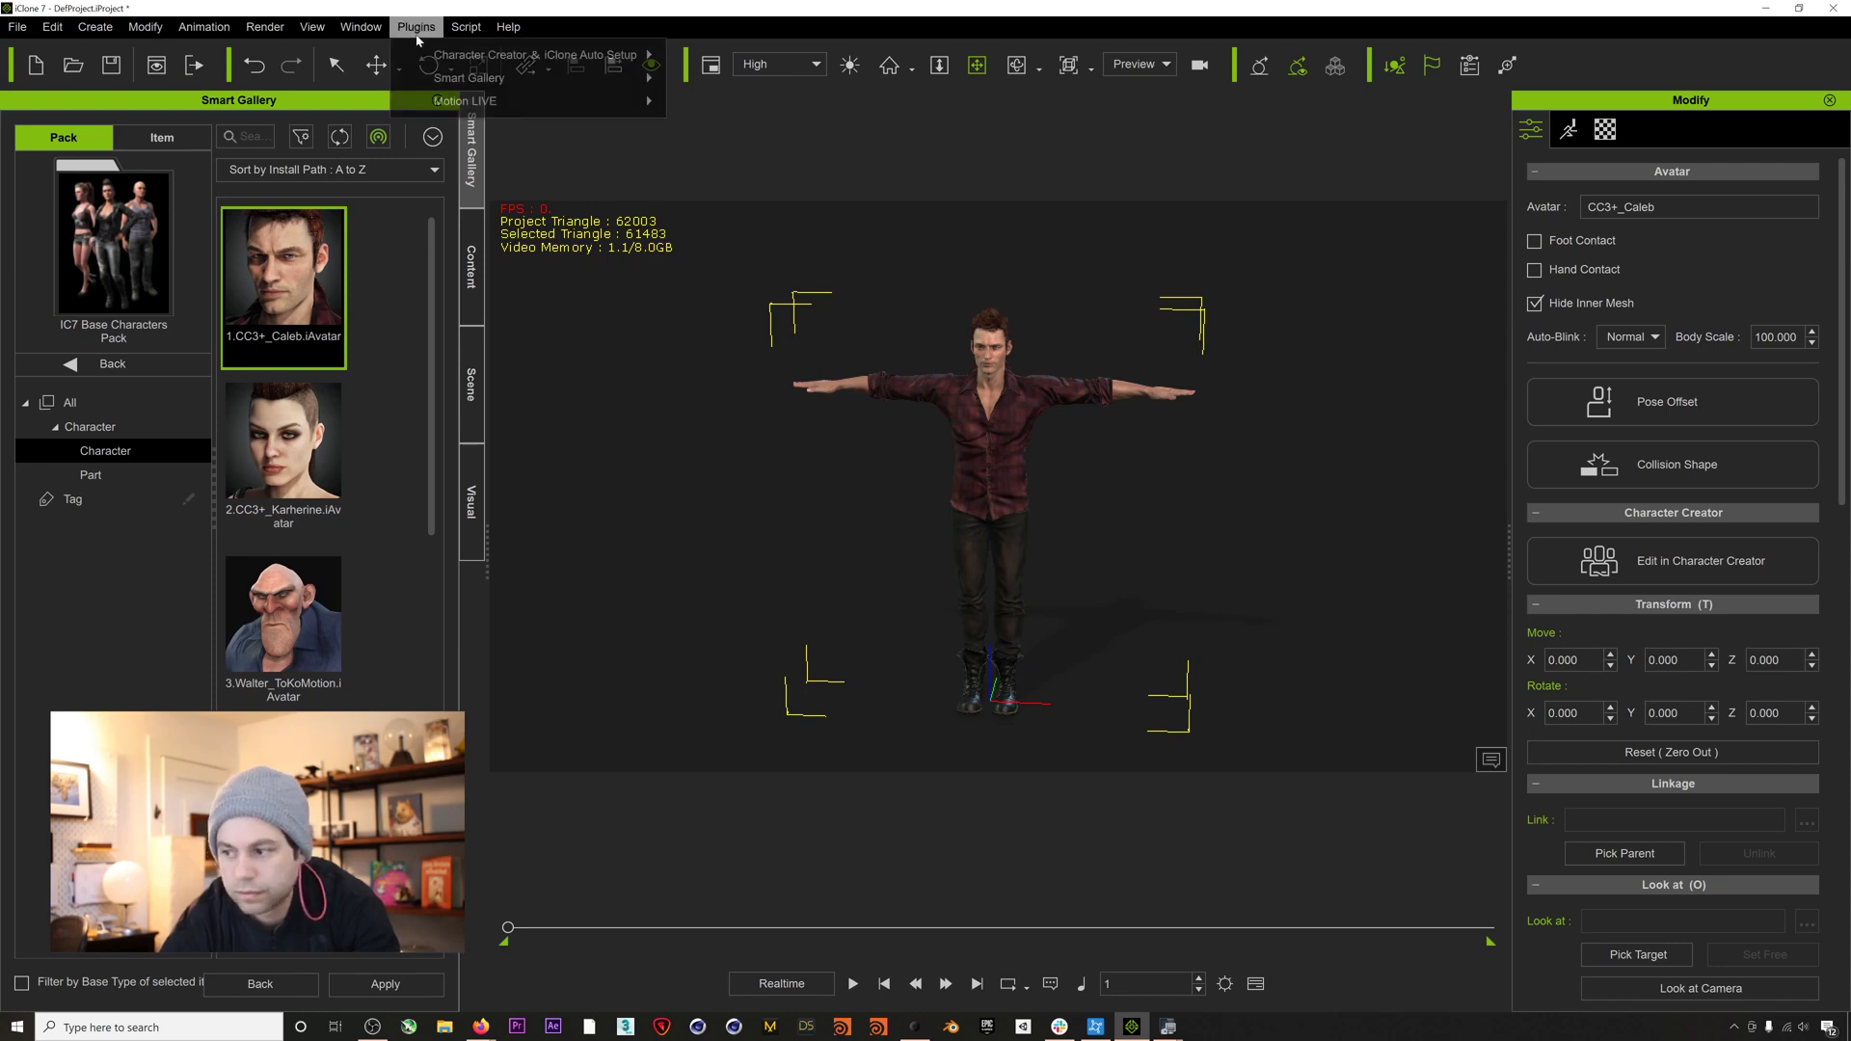
mouse_move(548, 109)
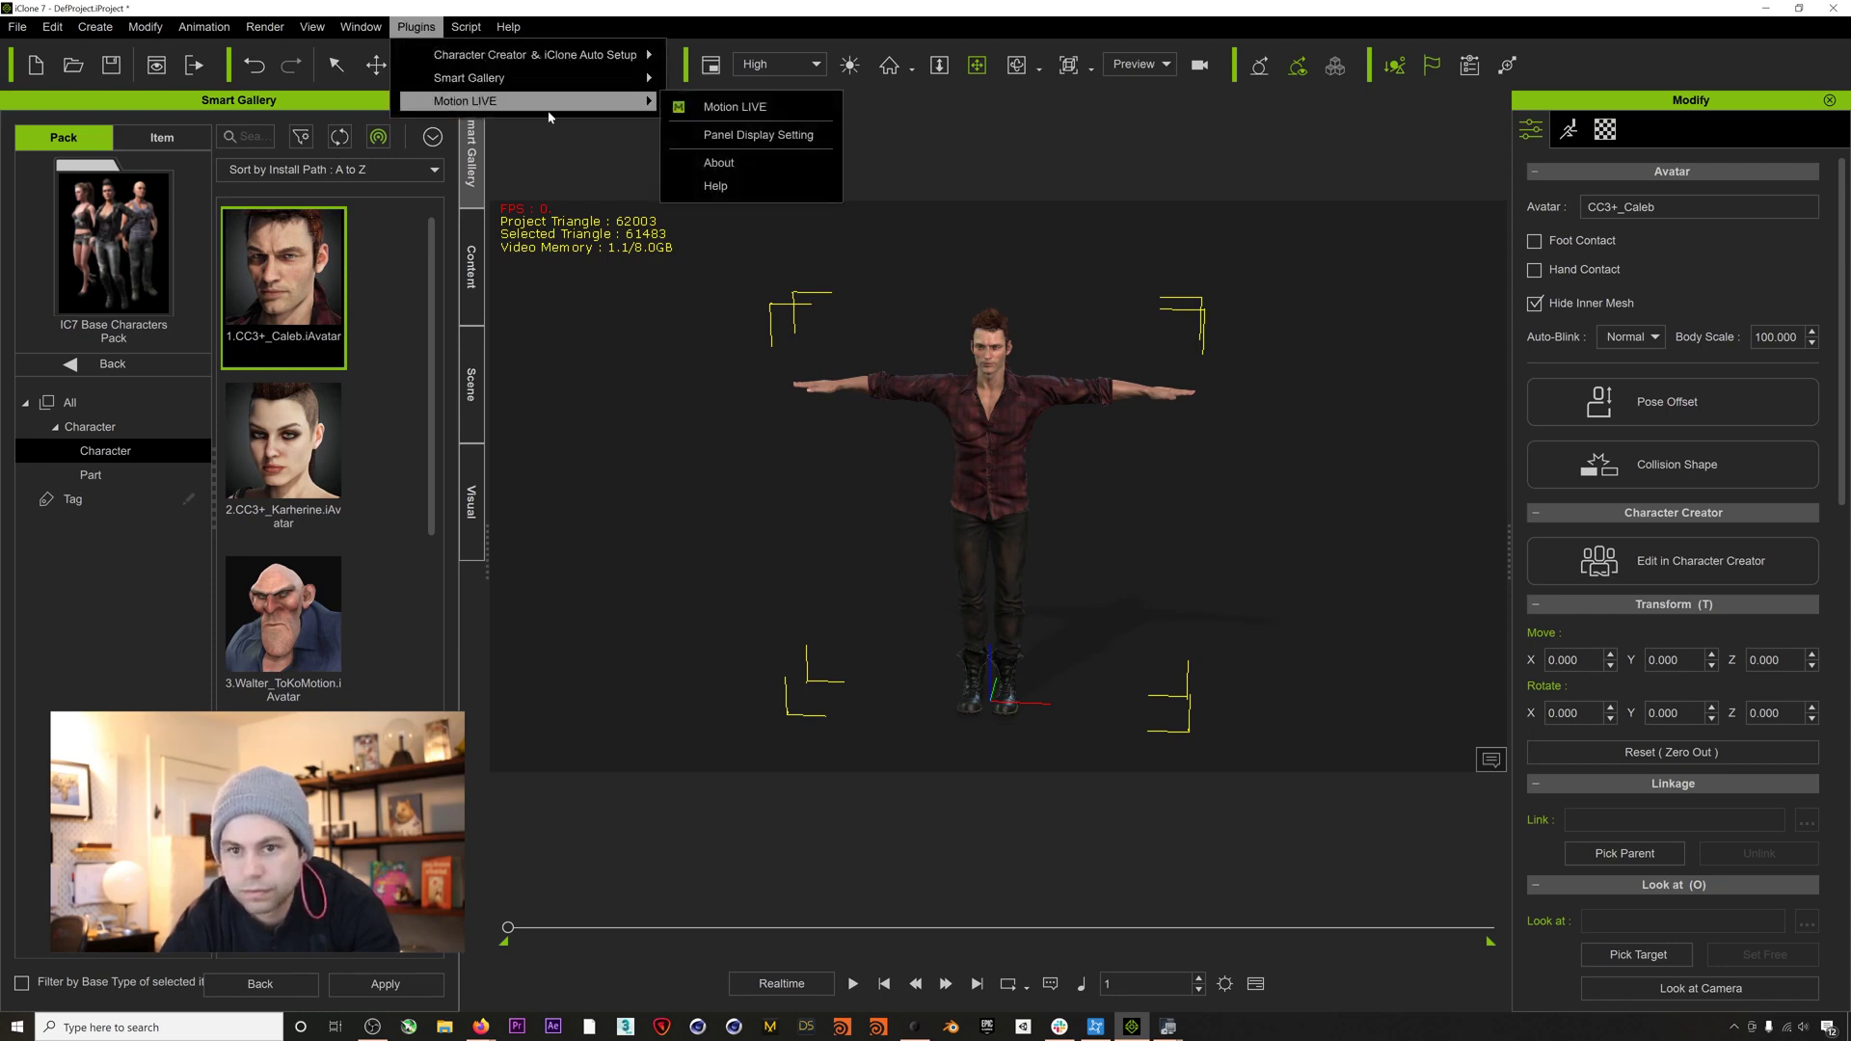
click(735, 106)
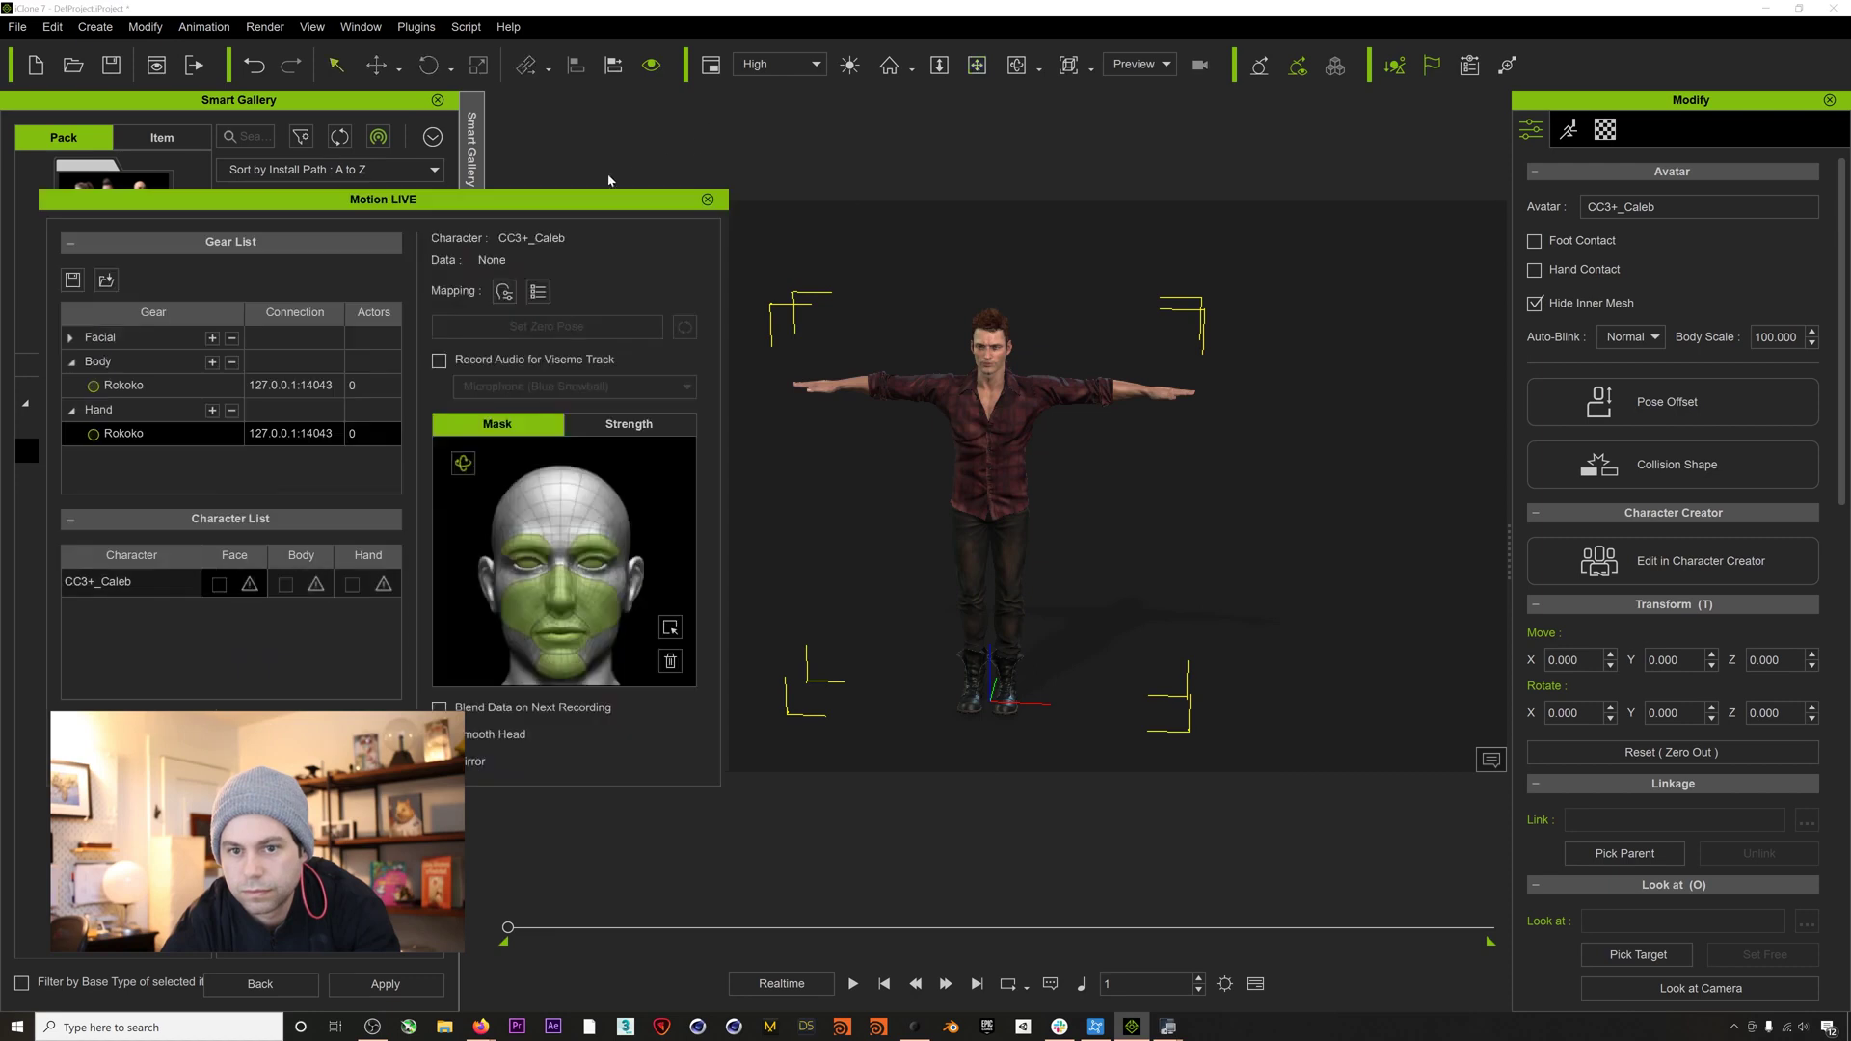
drag(545, 199, 557, 63)
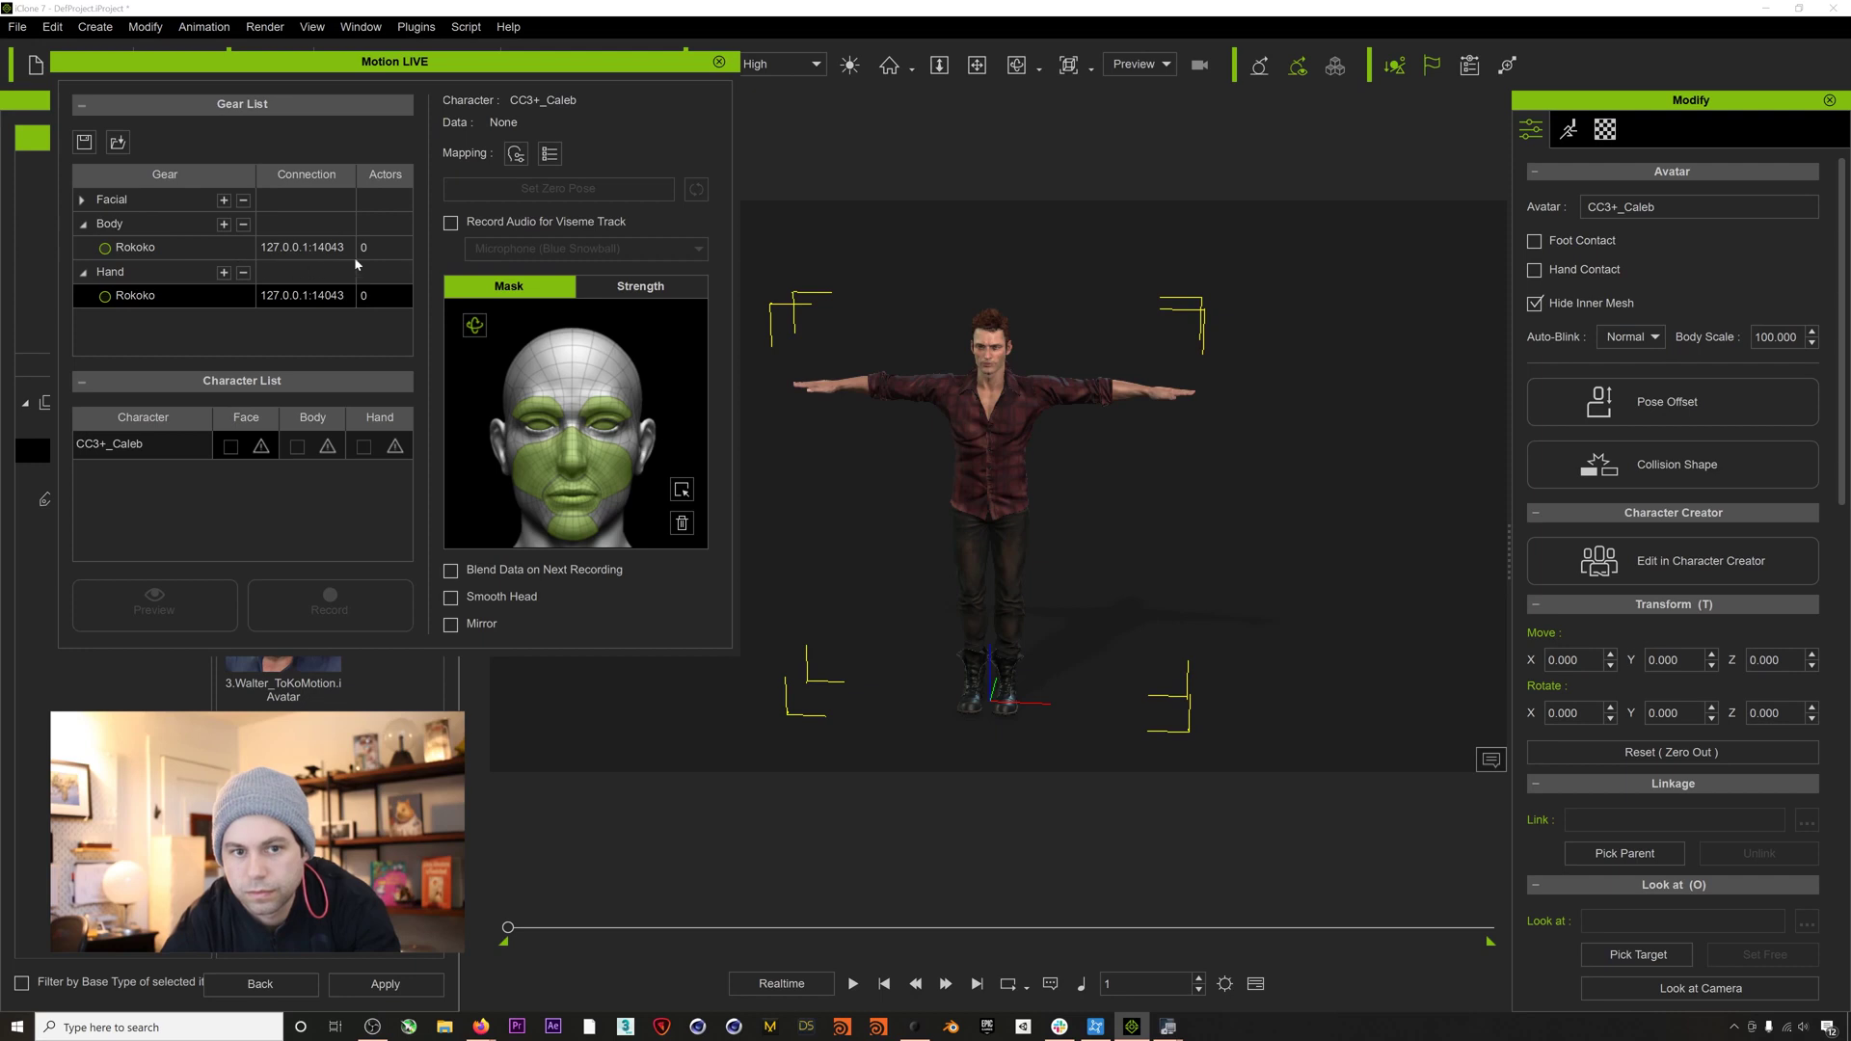
Connect the Rokoko body gear, then attempt the Rokoko hand gear, which fails.
click(106, 249)
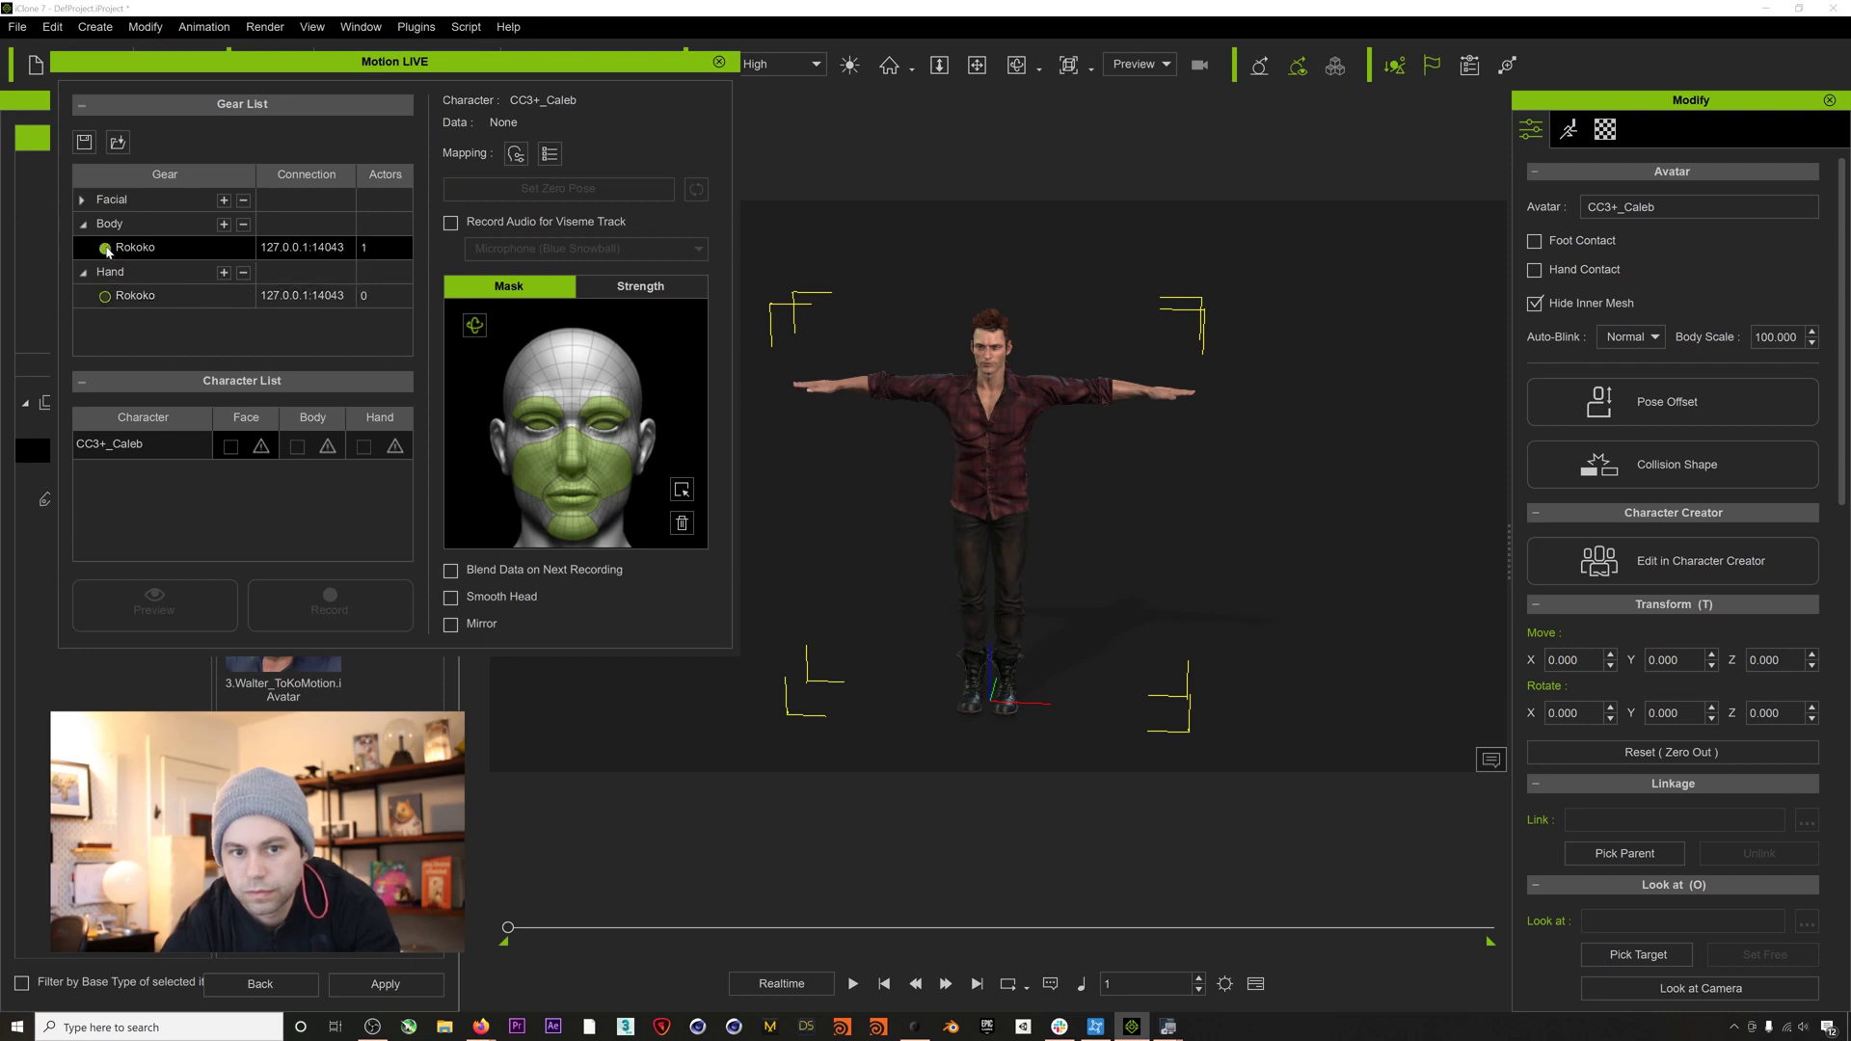
click(106, 297)
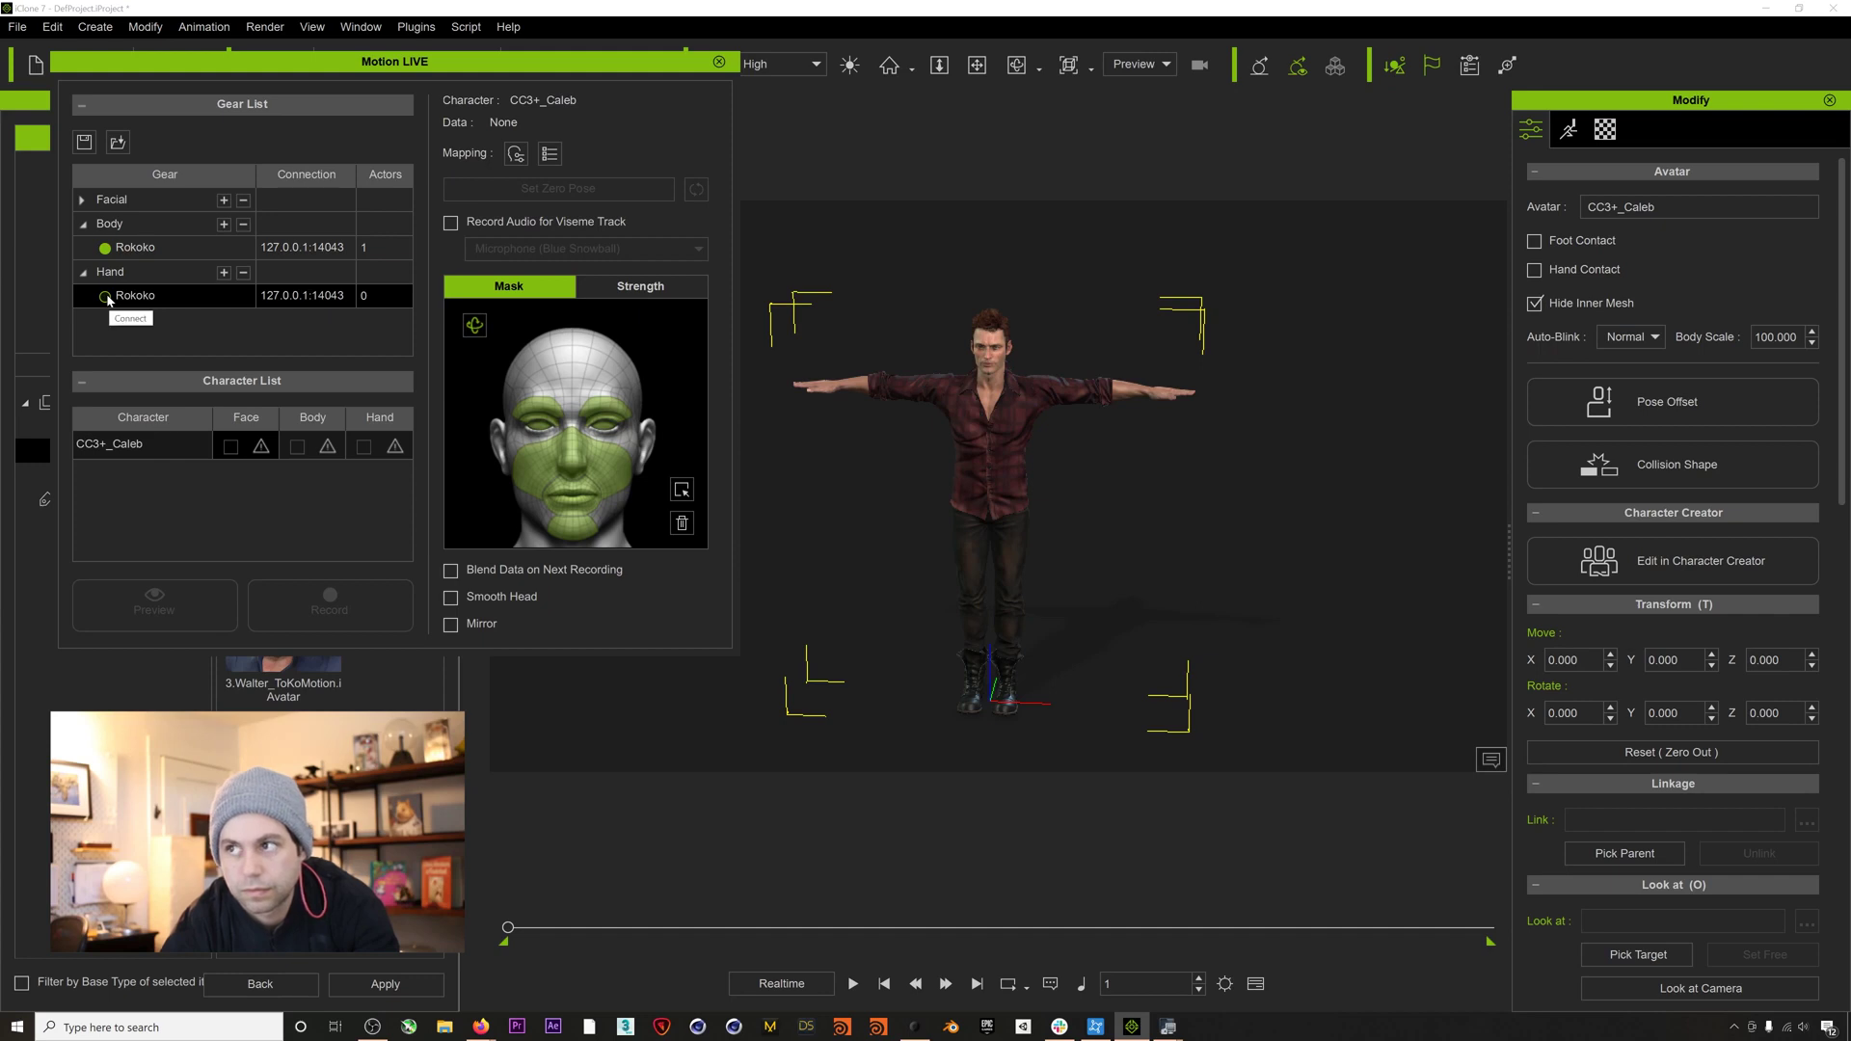
click(105, 295)
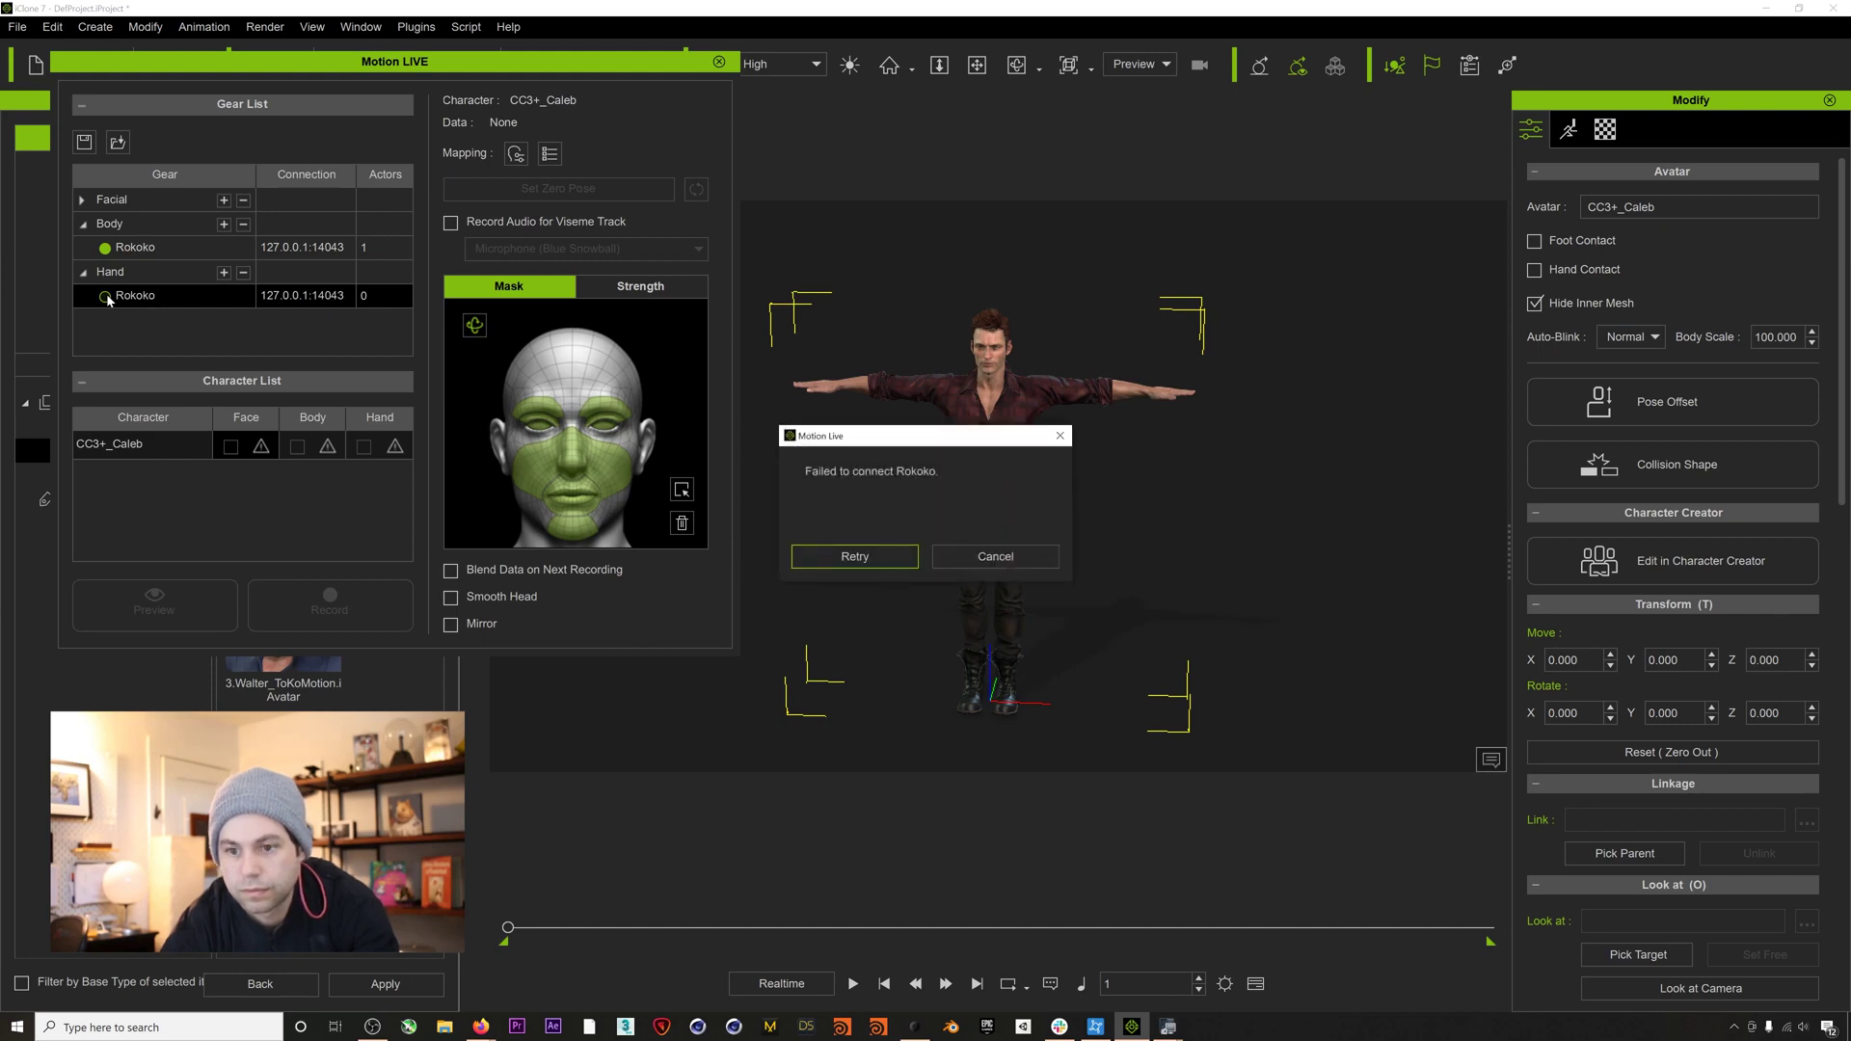
Dismiss the connection error and change the hand gear's port to 14045 to connect it.
click(970, 559)
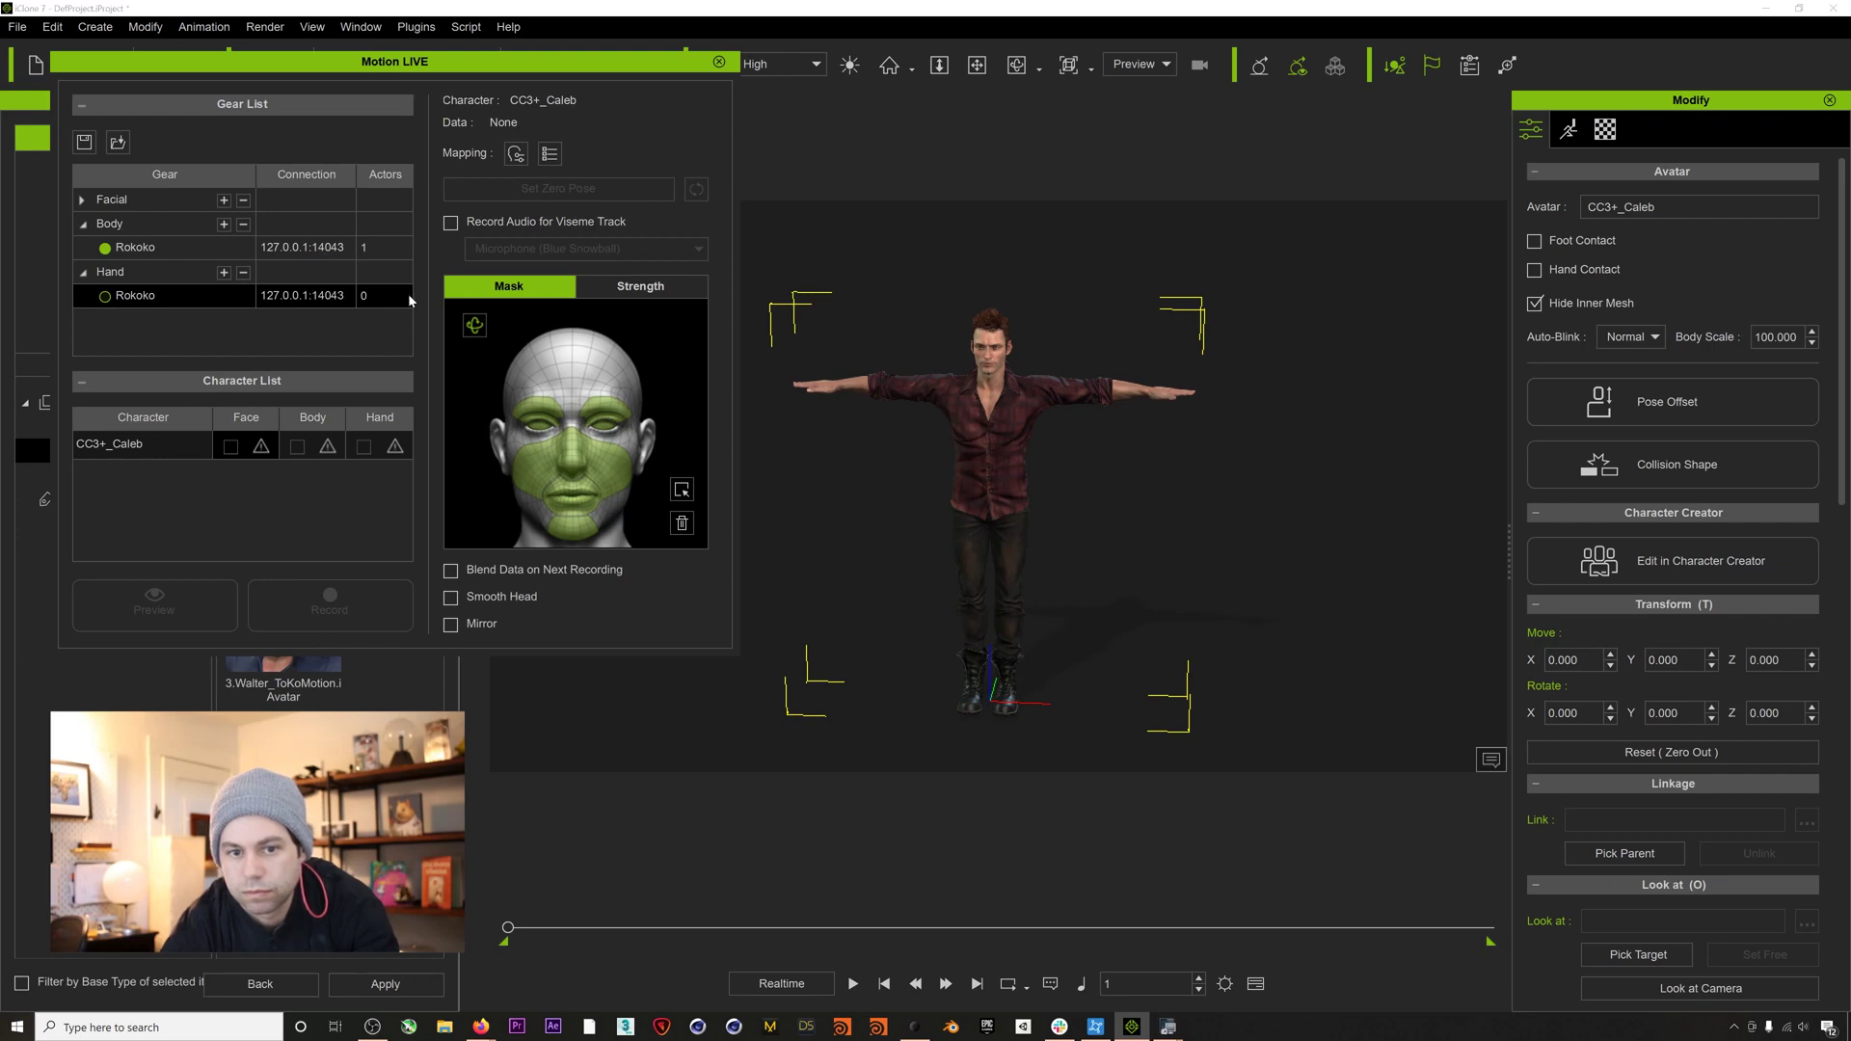
key(BackSpace)
text(5)
key(Return)
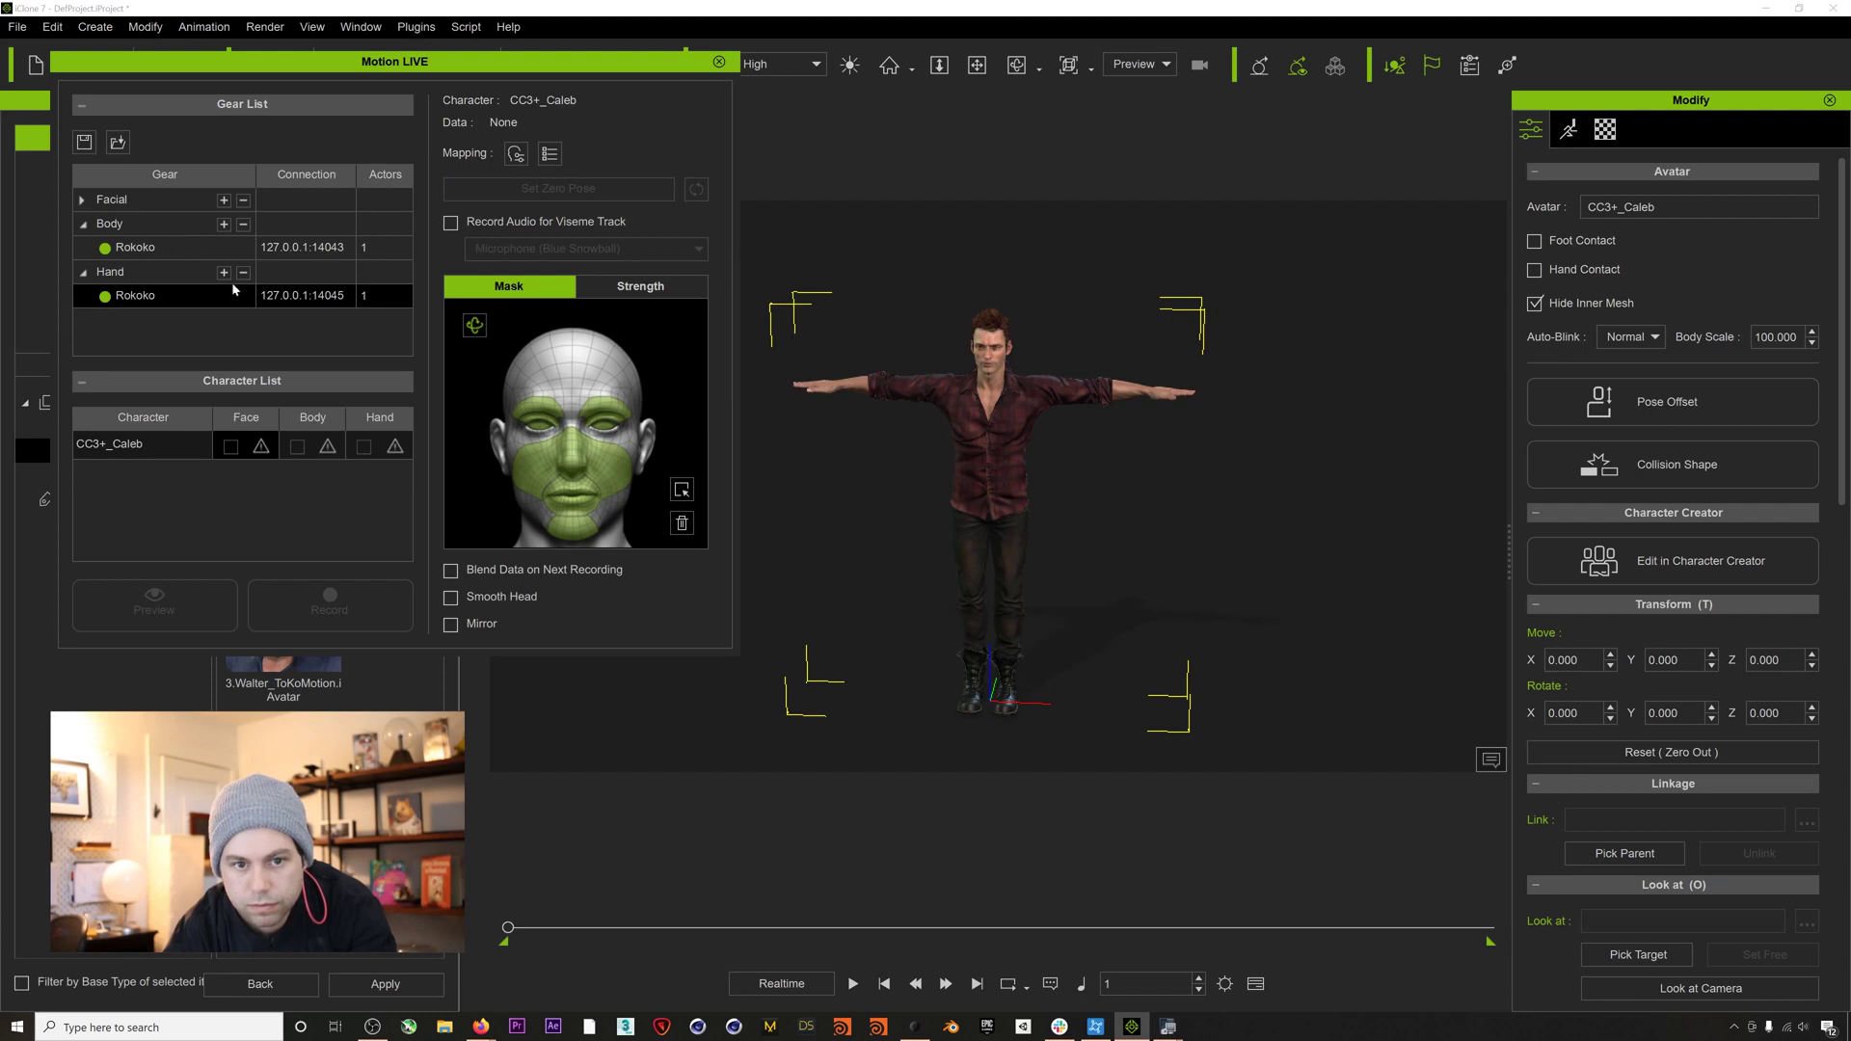
Assign Rokoko as CC3+_Caleb's body and hand data source and start the live preview.
click(326, 448)
click(388, 475)
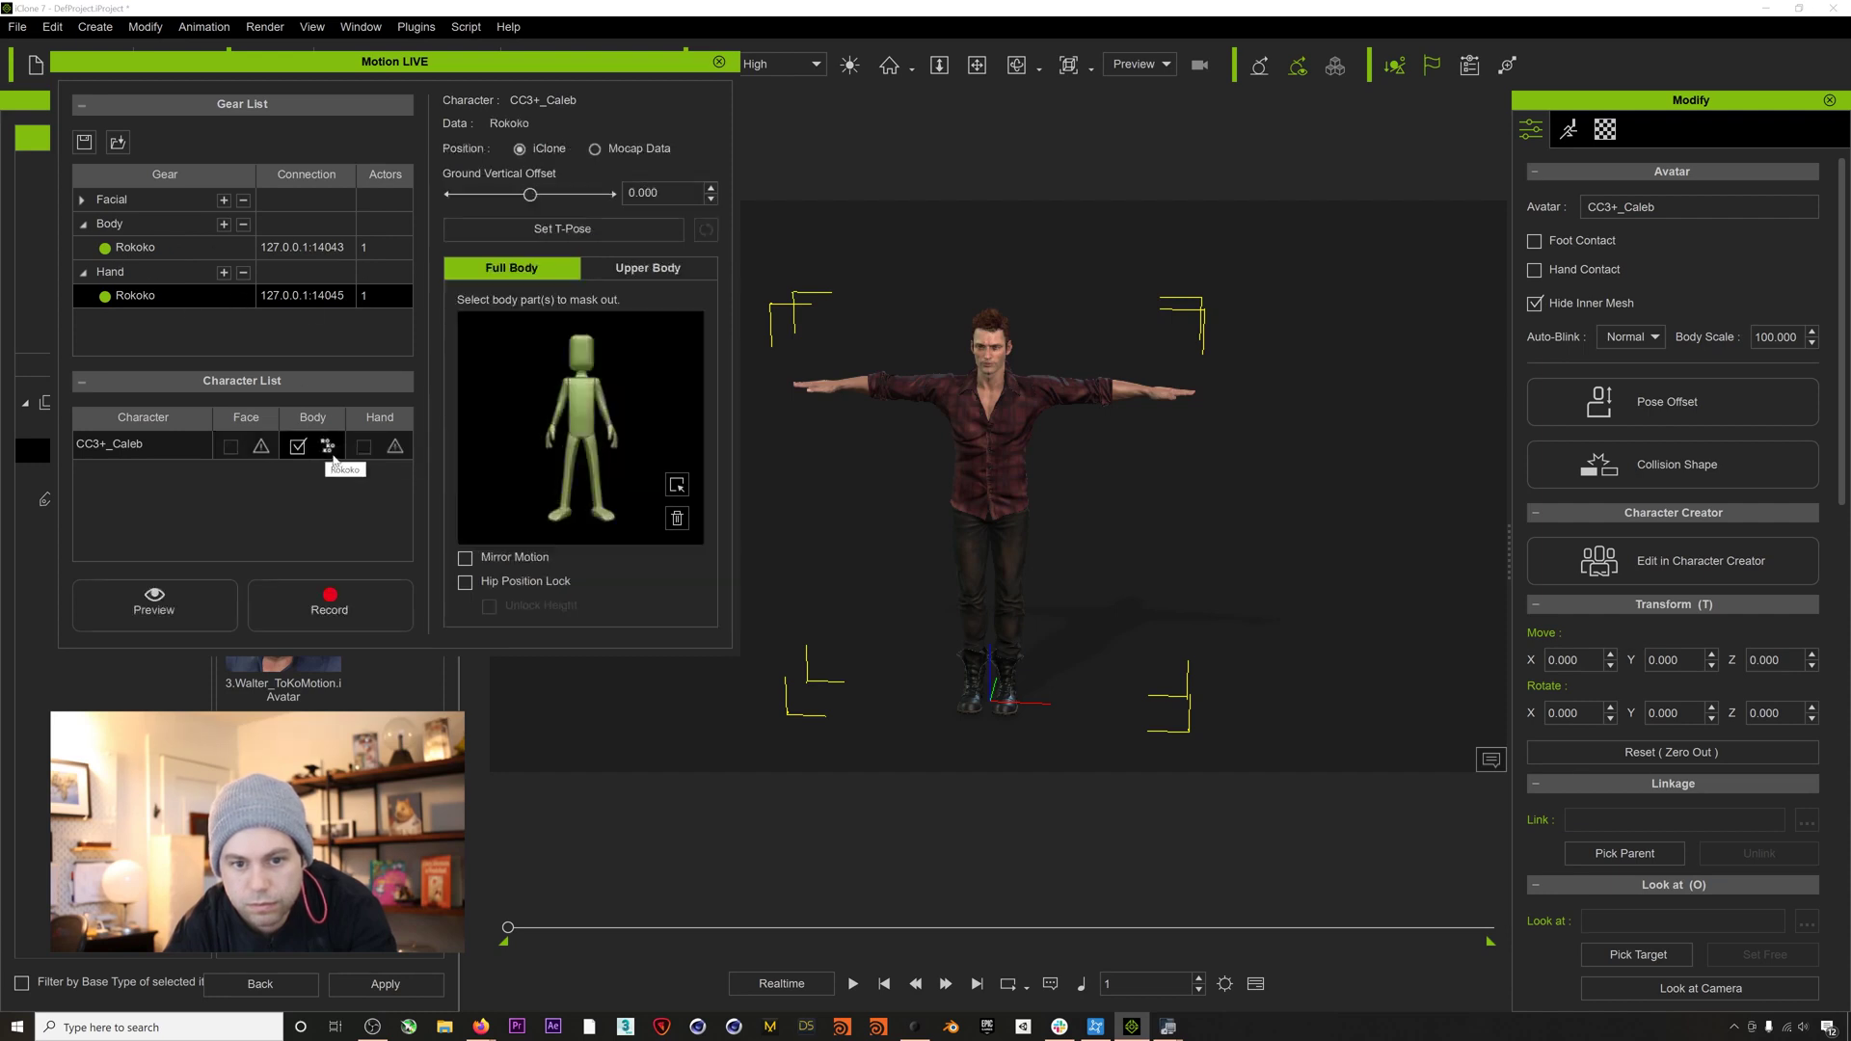
click(398, 450)
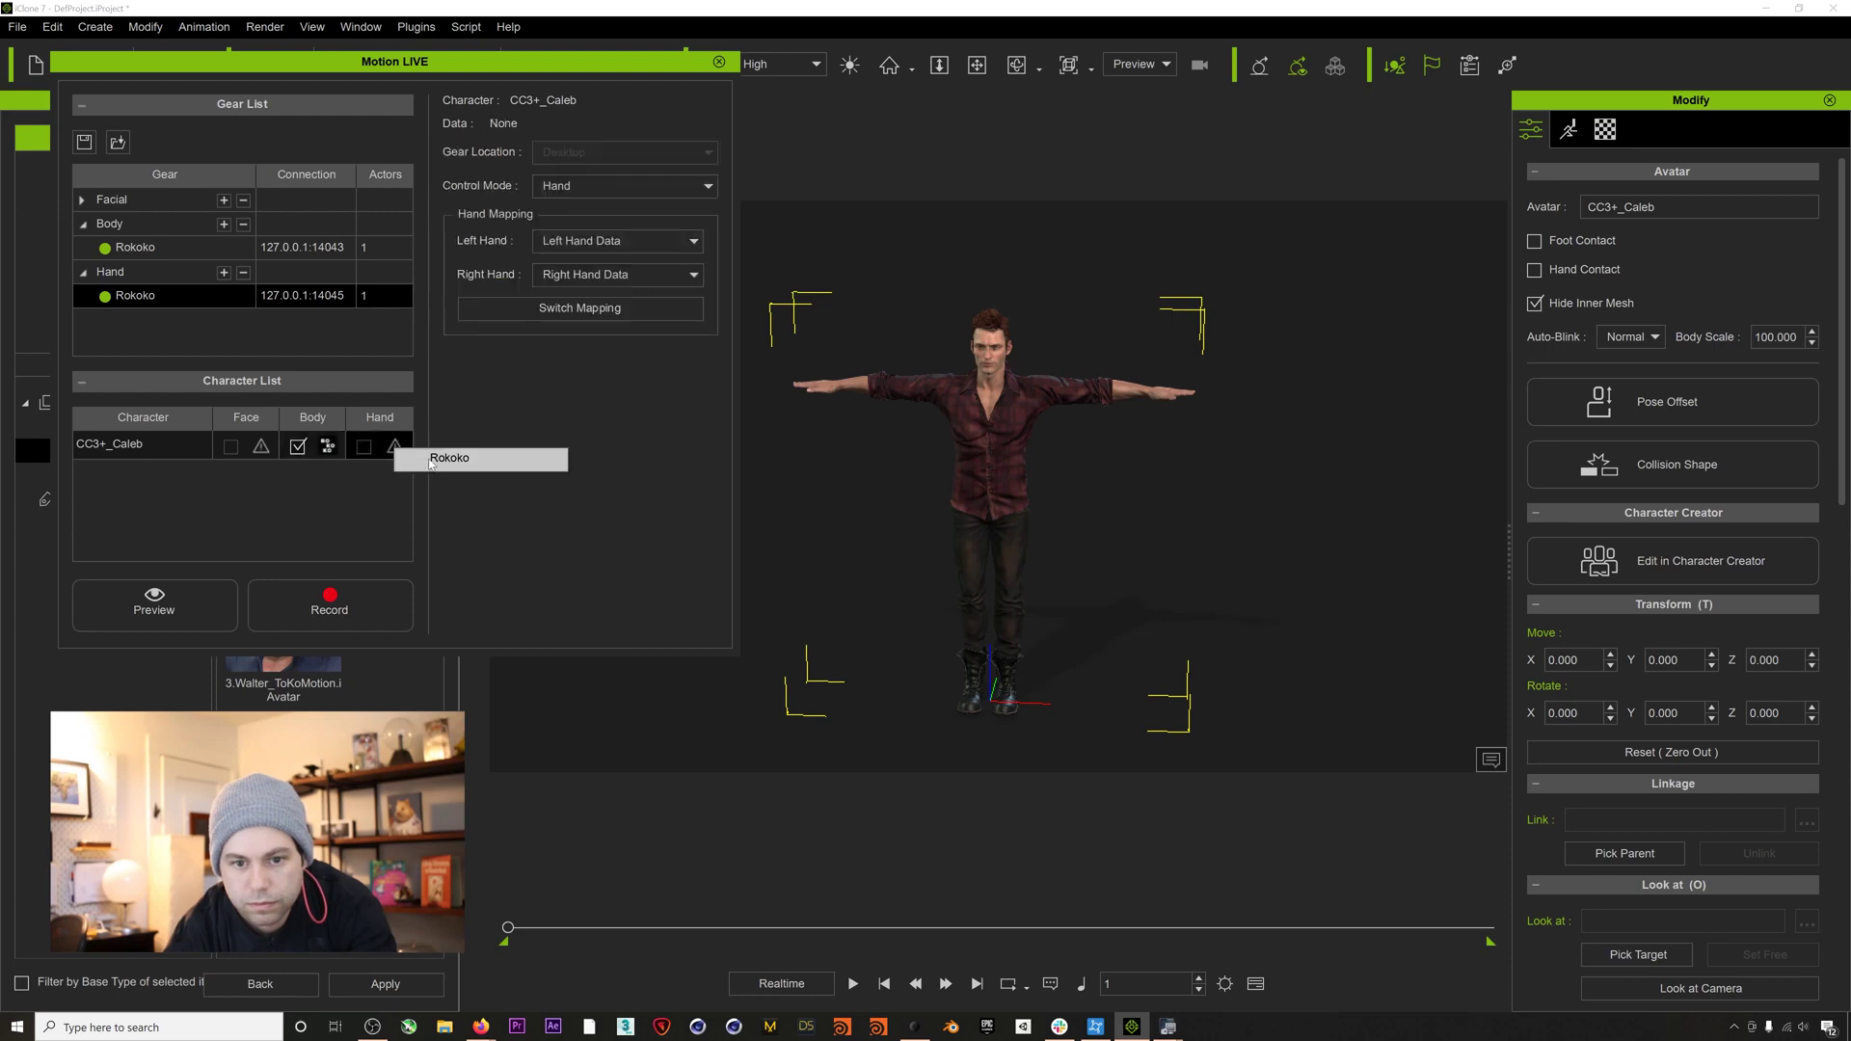
click(431, 461)
click(228, 602)
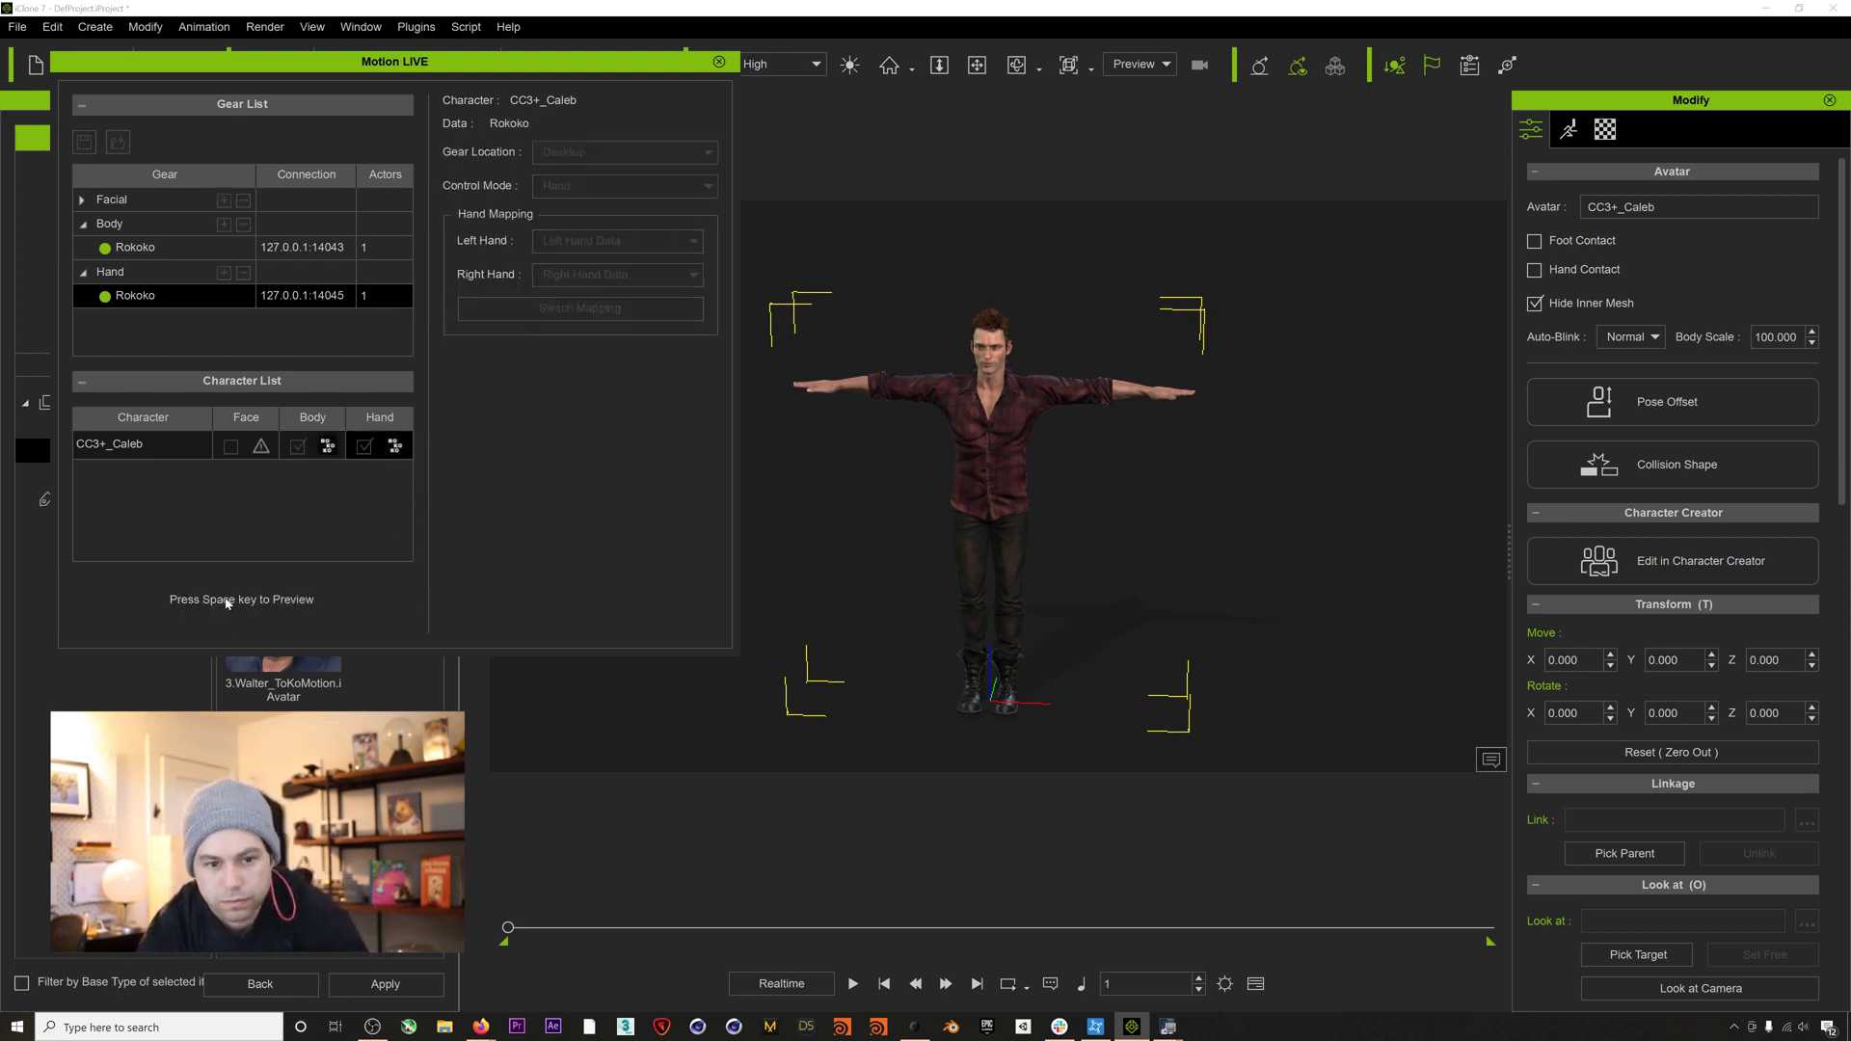
key(space)
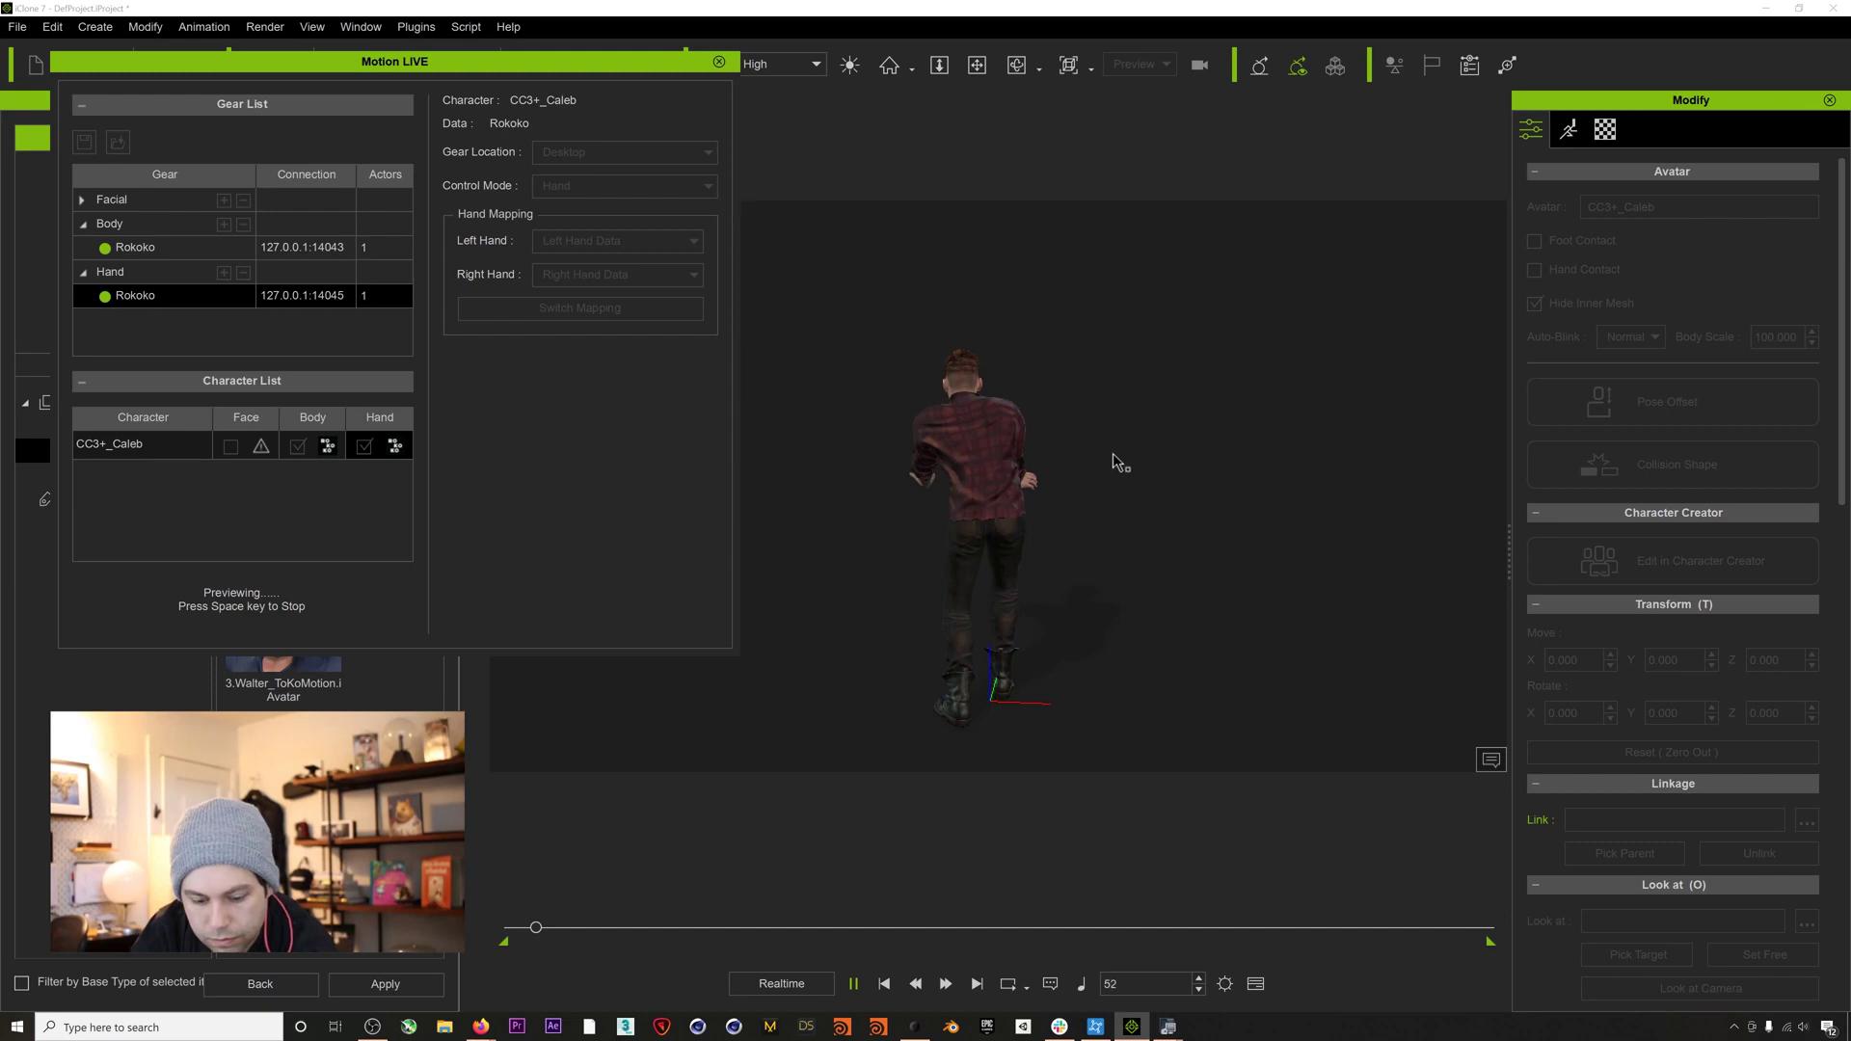